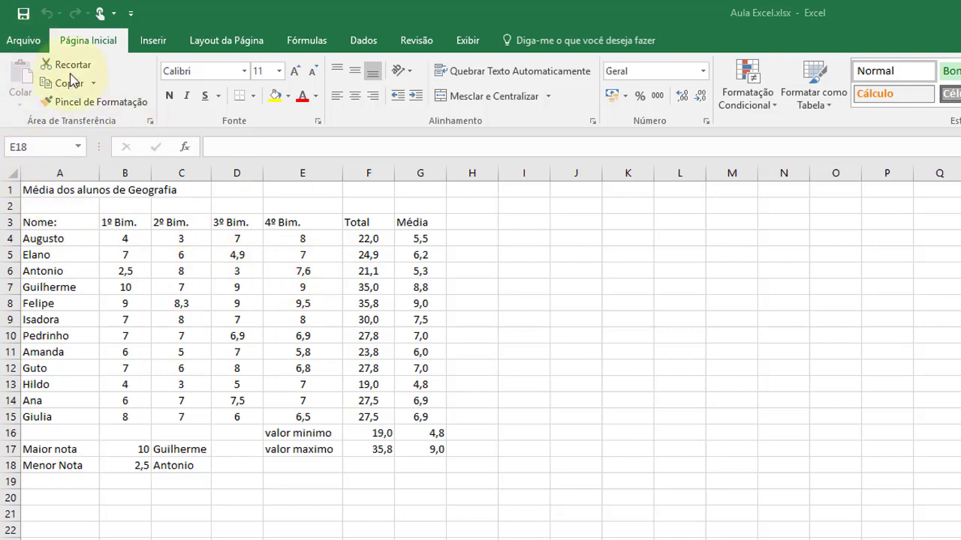
Check the sheet's print preview, then return to the grid.
left_click(32, 42)
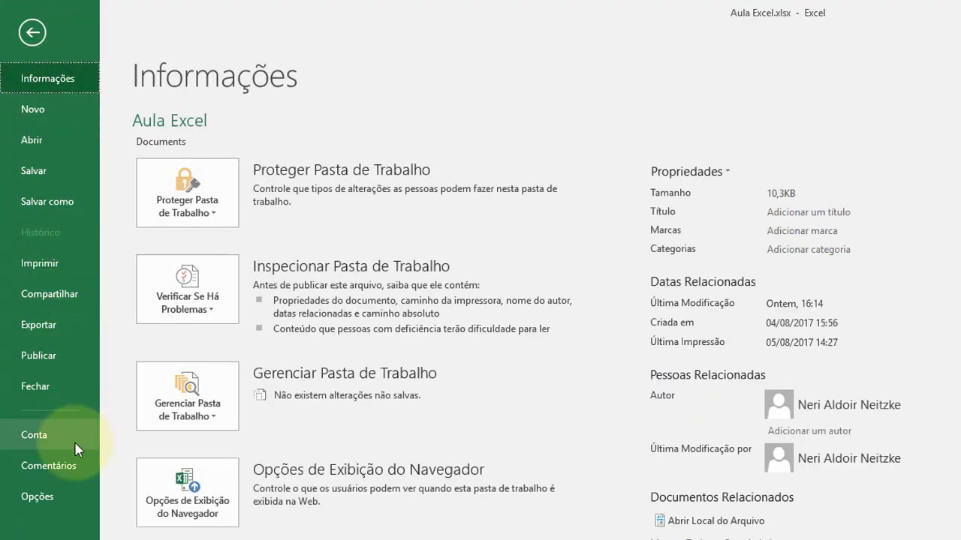
left_click(72, 262)
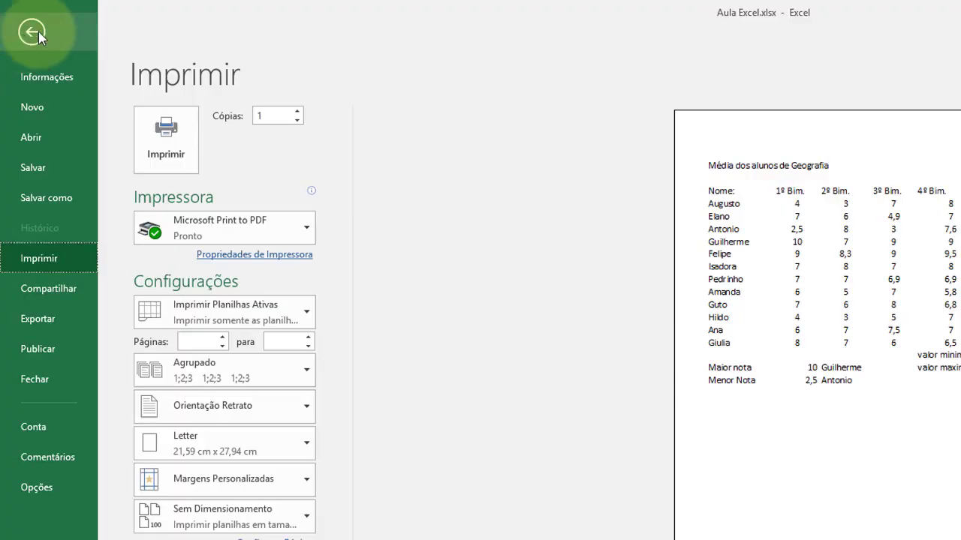
key("Escape")
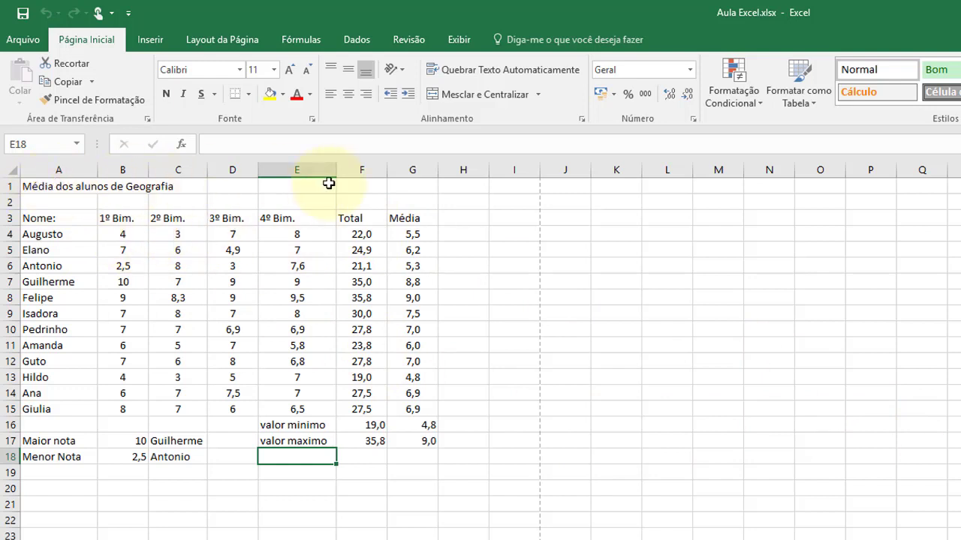
Inspect values in B5 and C5 and confirm B1 and C1 beside the title are empty.
left_click(128, 250)
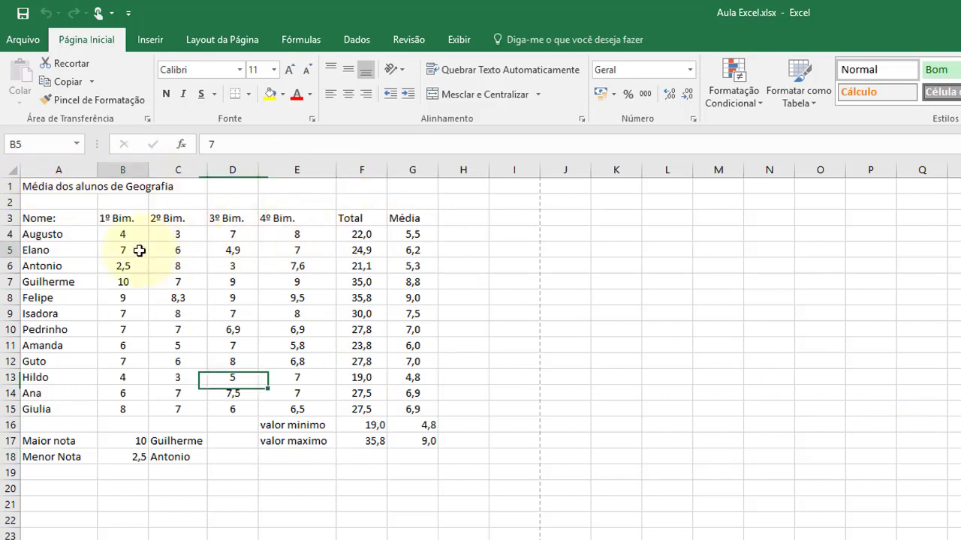
left_click(53, 187)
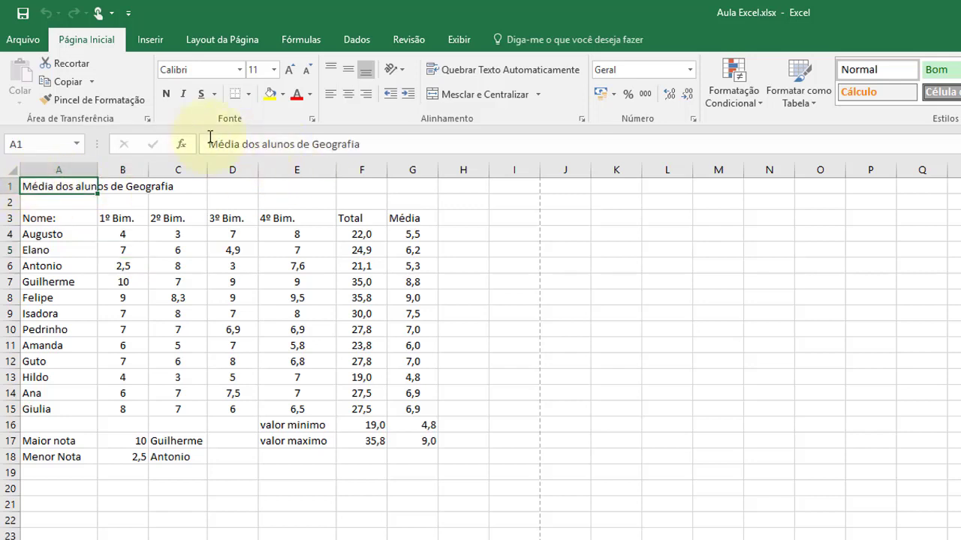
left_click(160, 251)
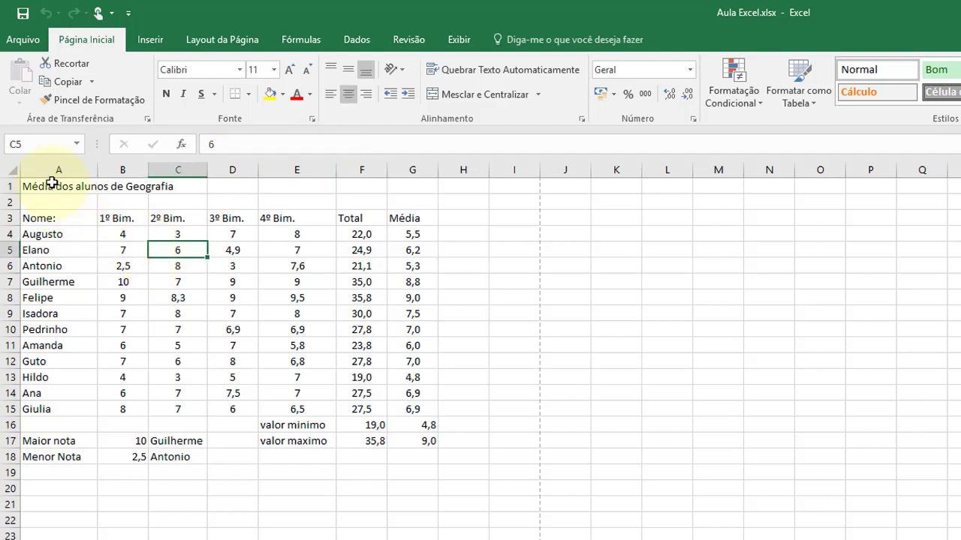
left_click(51, 183)
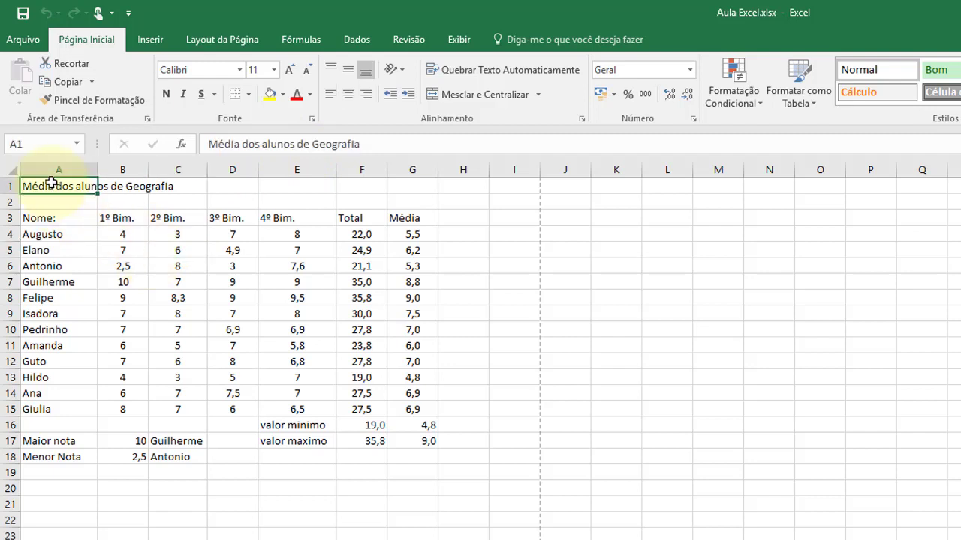
left_click(193, 186)
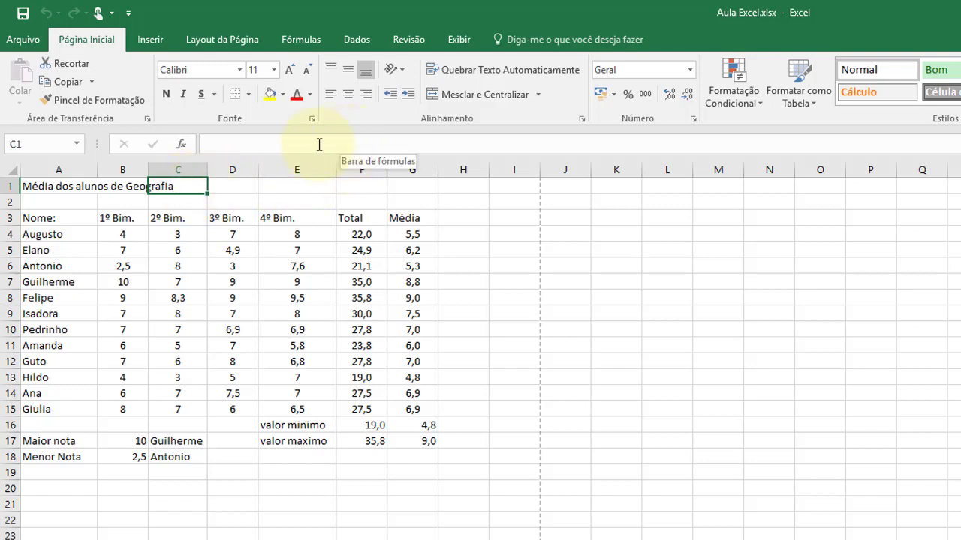
left_click(129, 187)
left_click(50, 185)
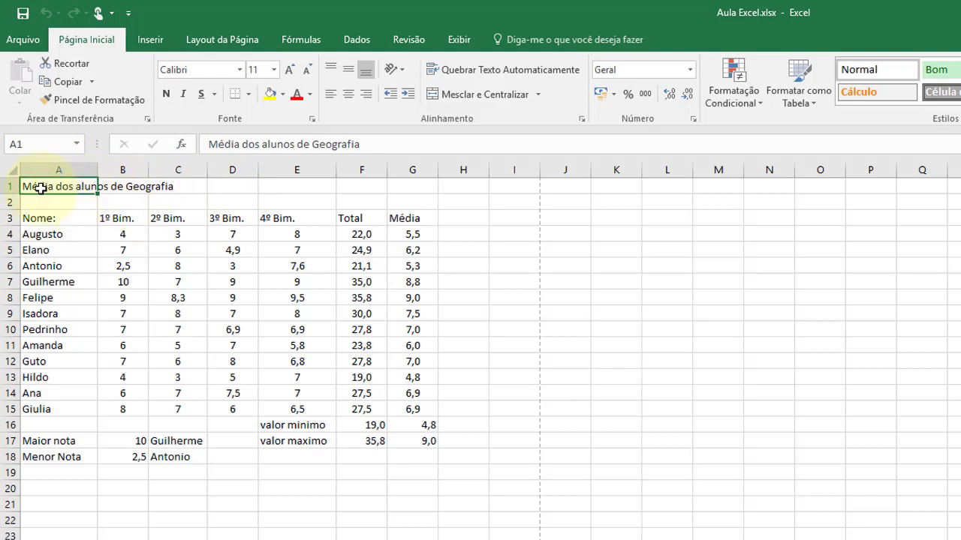
Select A1 through G1, glancing at the Inserir and Layout da Página tabs.
left_click_drag(41, 188, 410, 187)
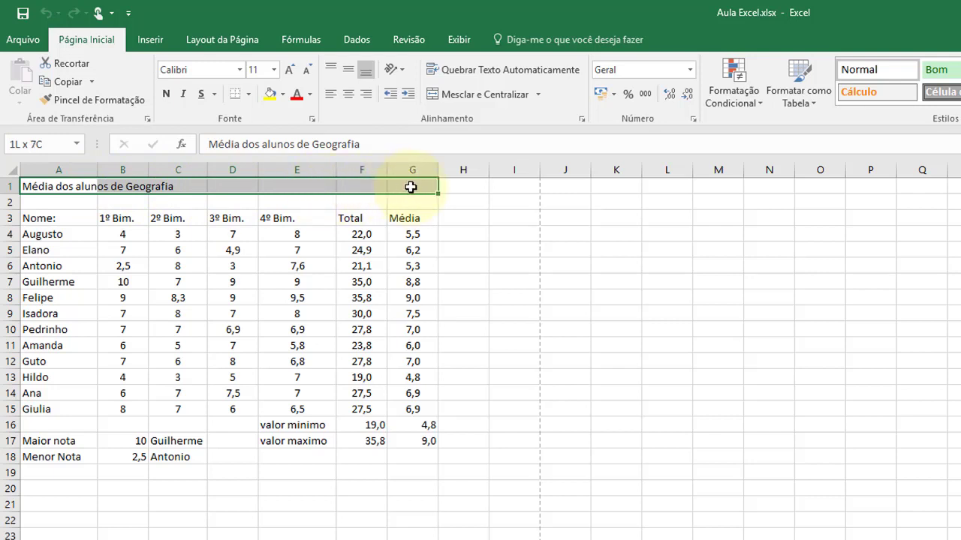
left_click_drag(411, 187, 411, 187)
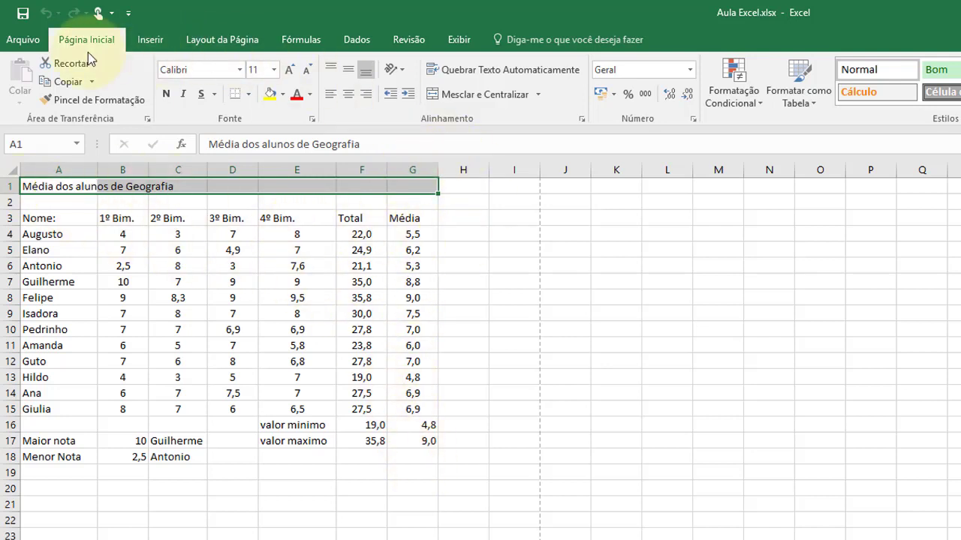
left_click(154, 40)
scroll(187, 44, "up", 1)
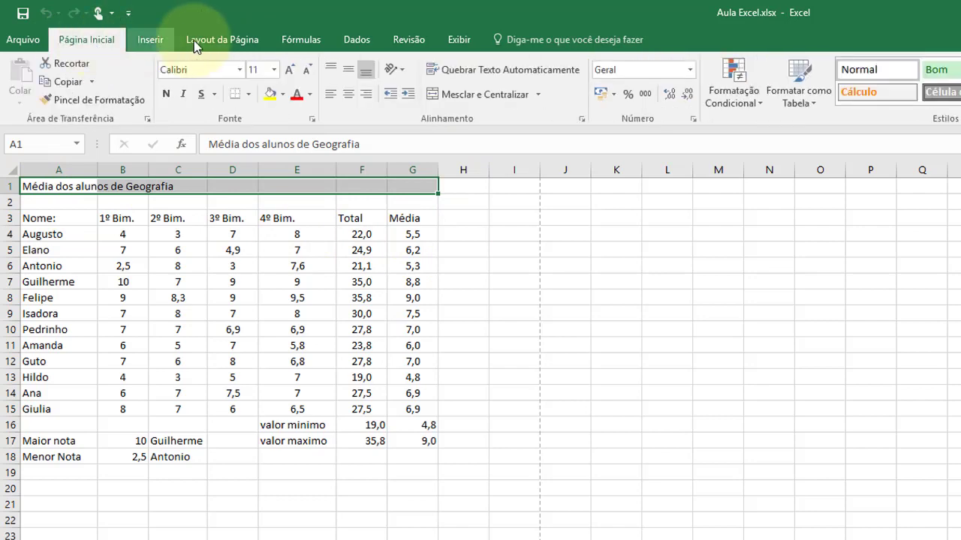
left_click(226, 39)
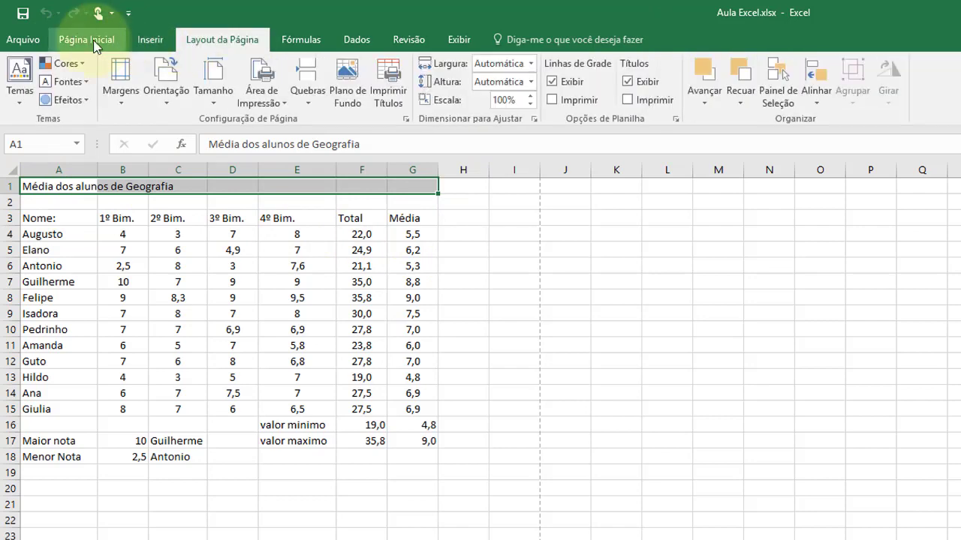
left_click(96, 44)
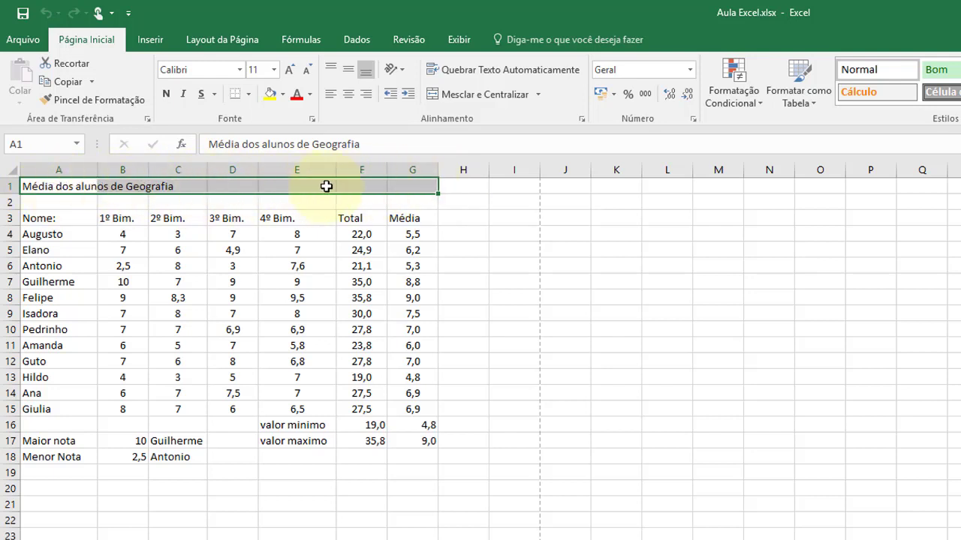
Apply Mesclar e Centralizar to A1:G1 and verify the merged title cell.
left_click(445, 98)
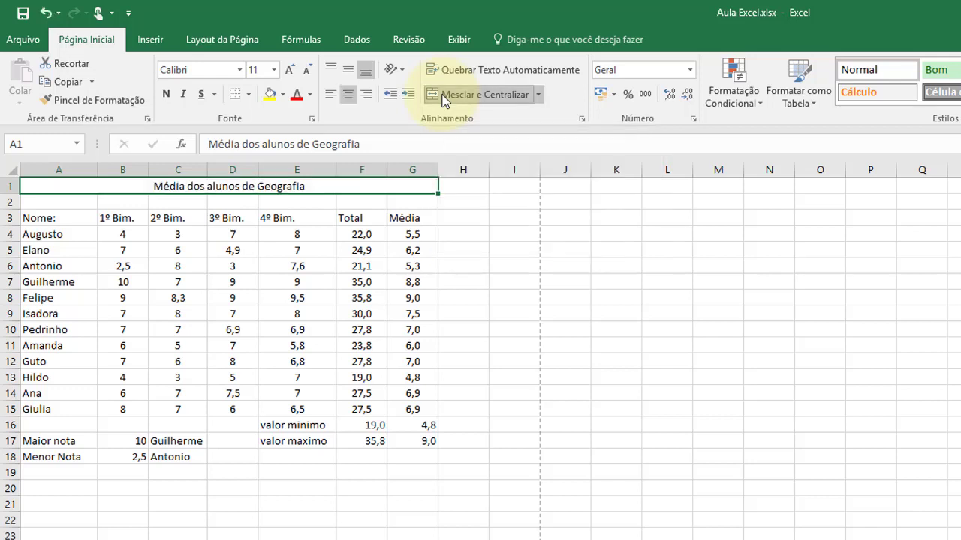
left_click(518, 264)
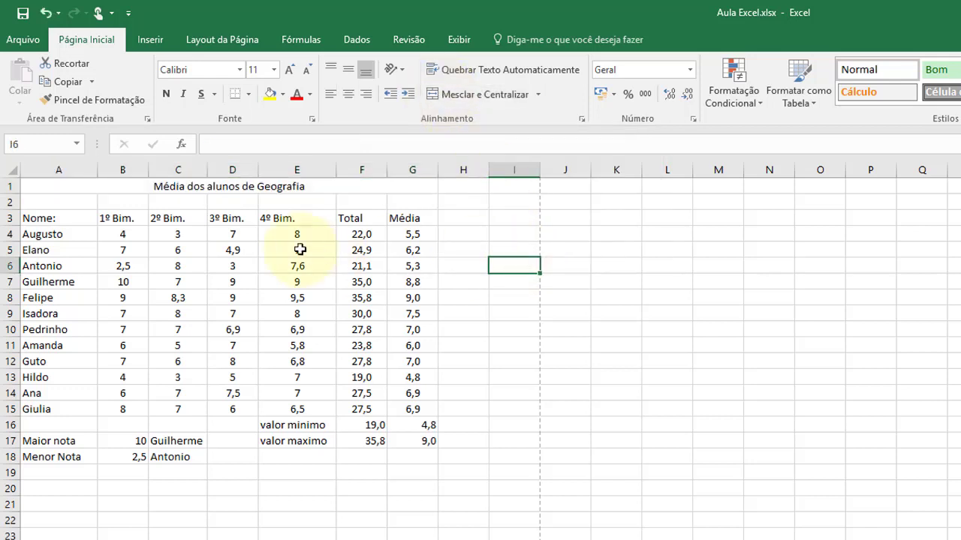
left_click(139, 184)
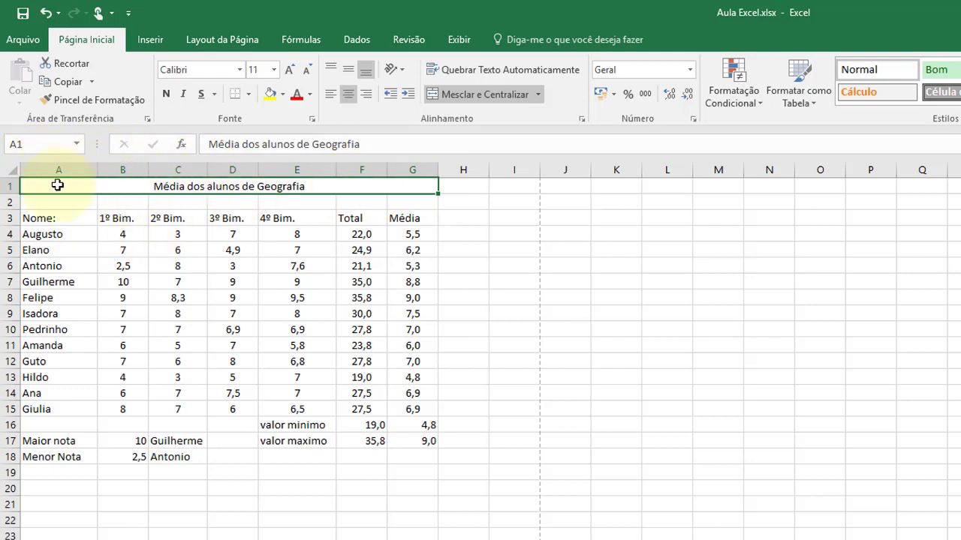
left_click(299, 234)
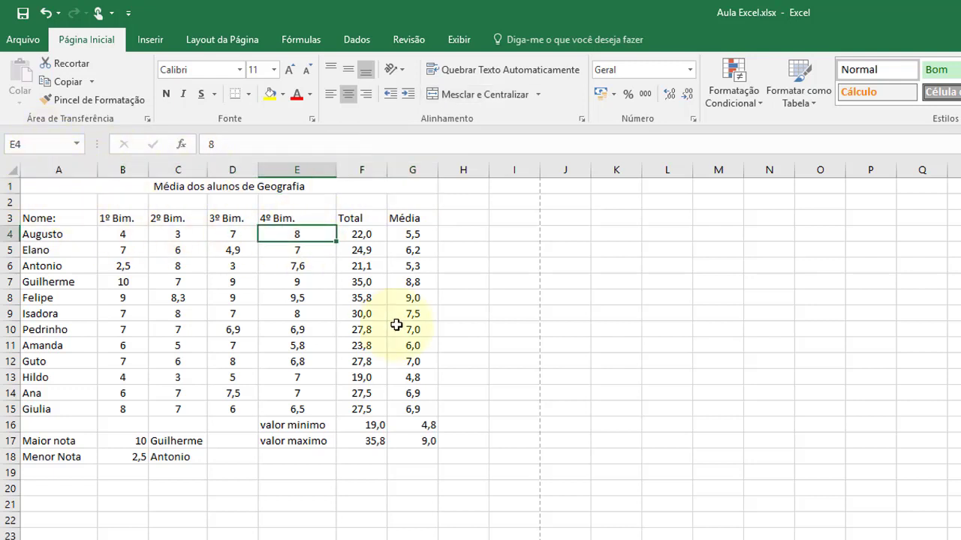
left_click(300, 186)
left_click(551, 296)
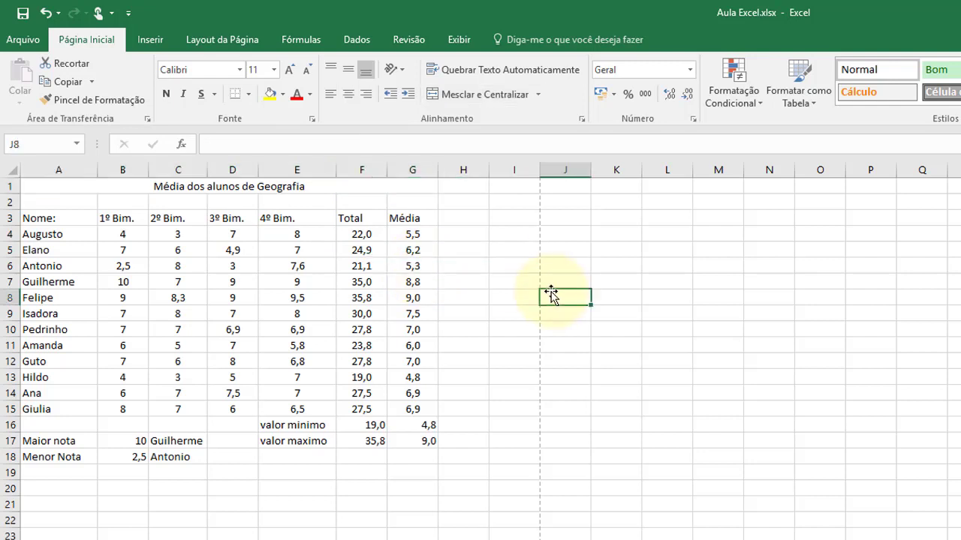
left_click(378, 187)
left_click(462, 250)
left_click(381, 184)
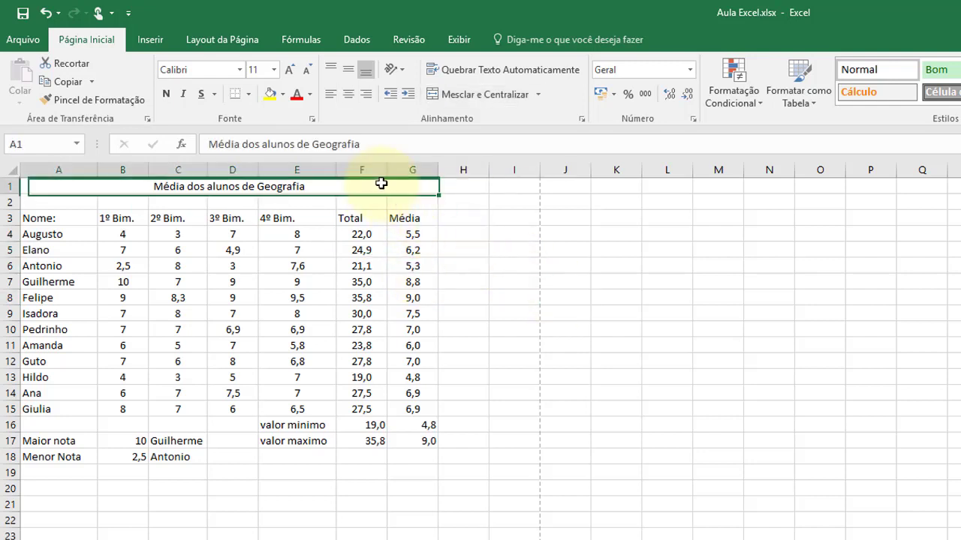
Format the merged title in Abadi font at size 16.
left_click(272, 71)
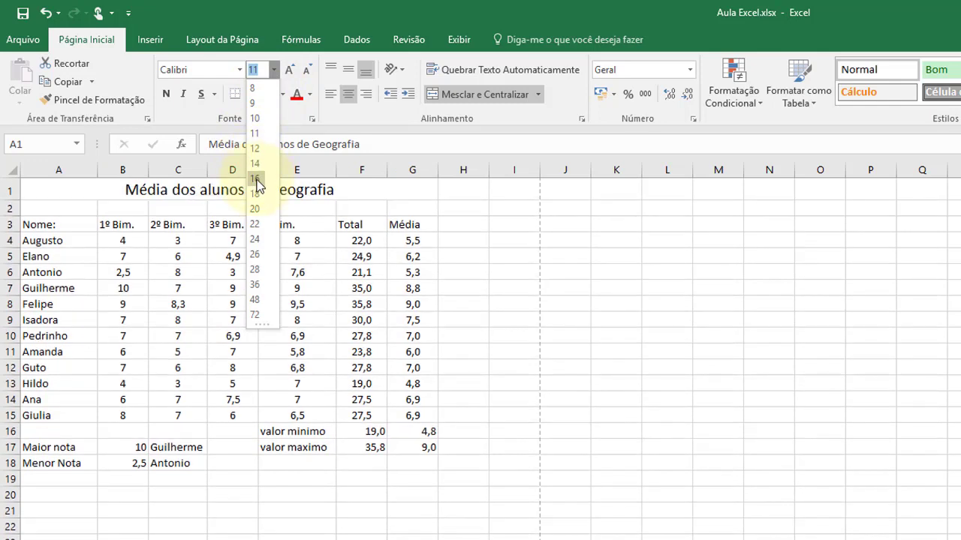
left_click(255, 179)
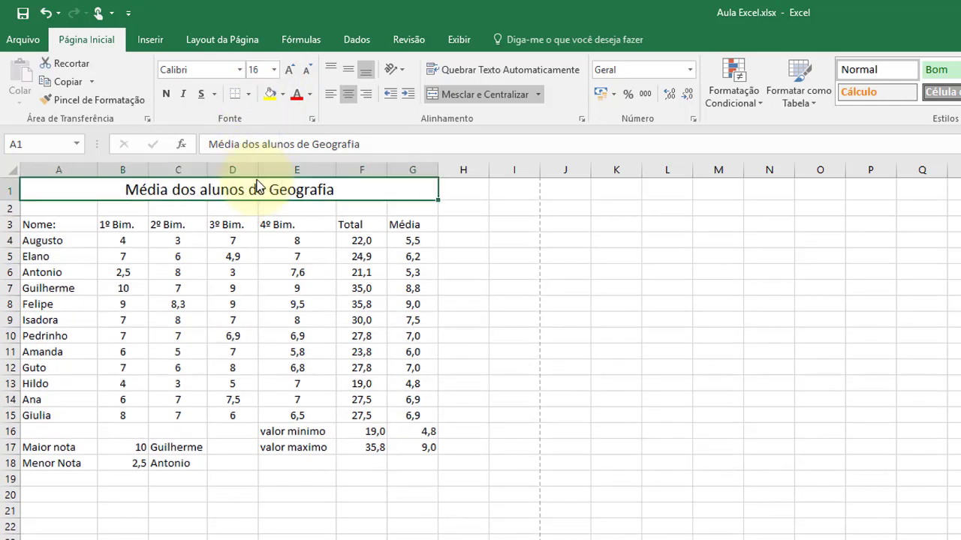
left_click(239, 70)
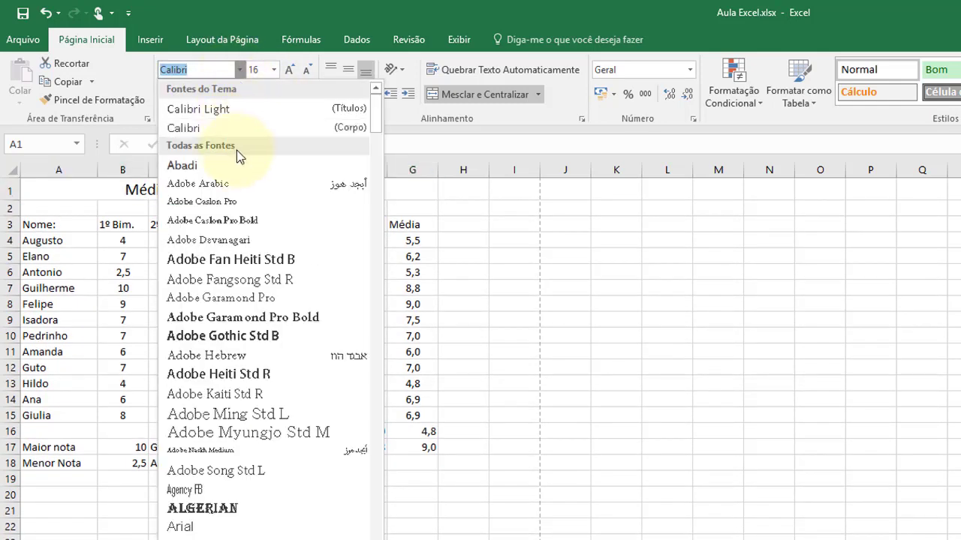
left_click(201, 167)
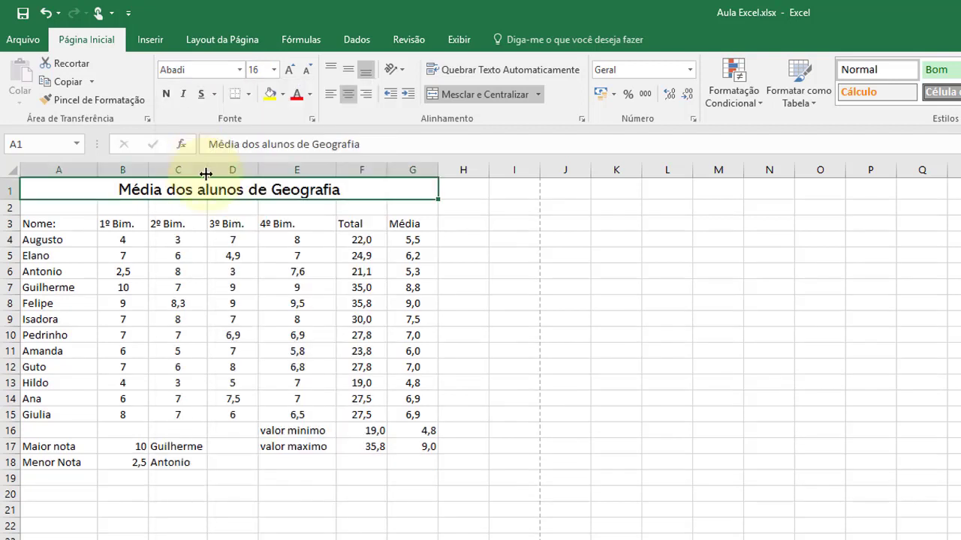
left_click(283, 94)
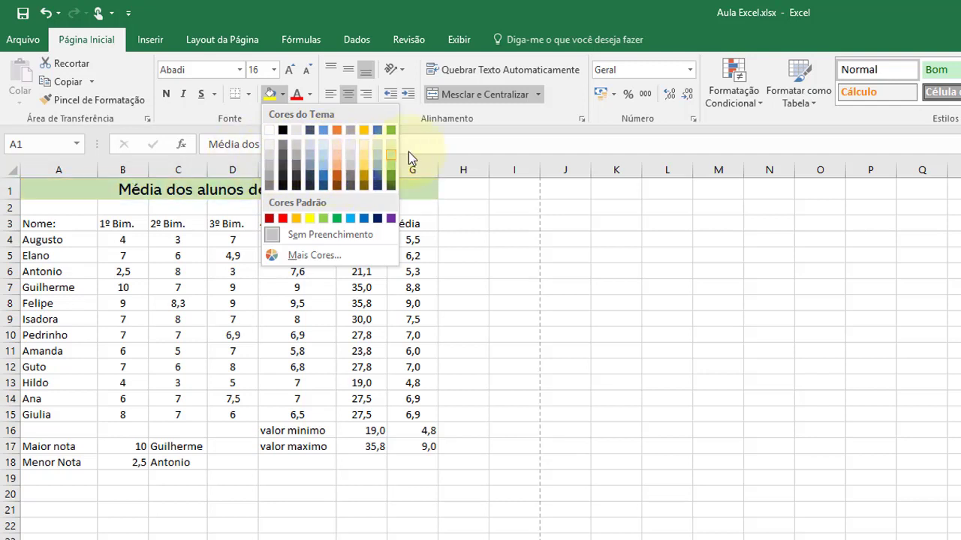
Try a dark fill on the title with yellow, then white text.
left_click(283, 186)
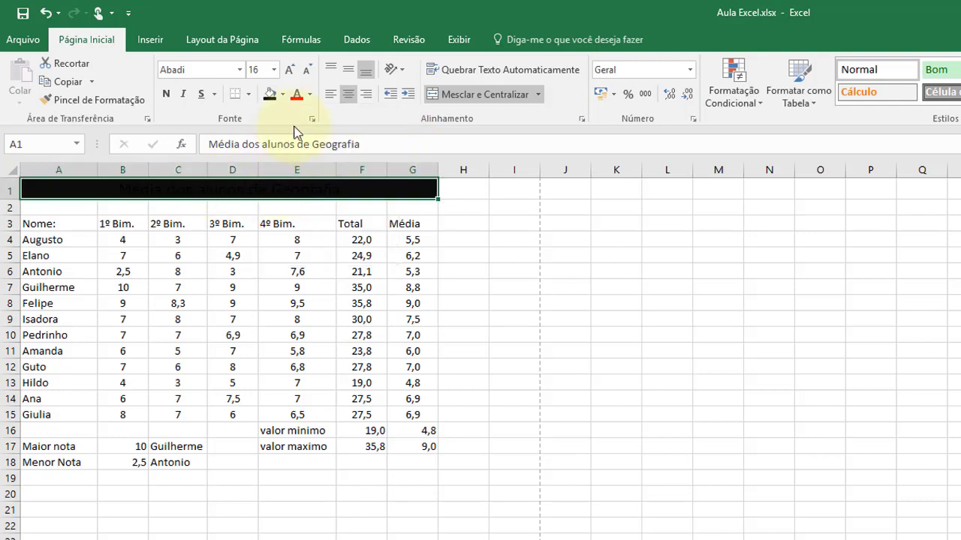
left_click(311, 97)
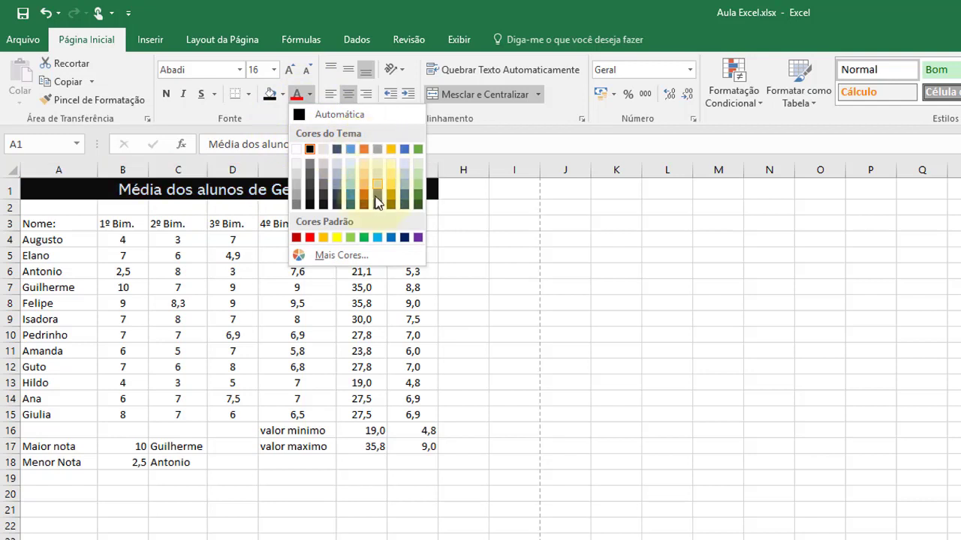
left_click(336, 238)
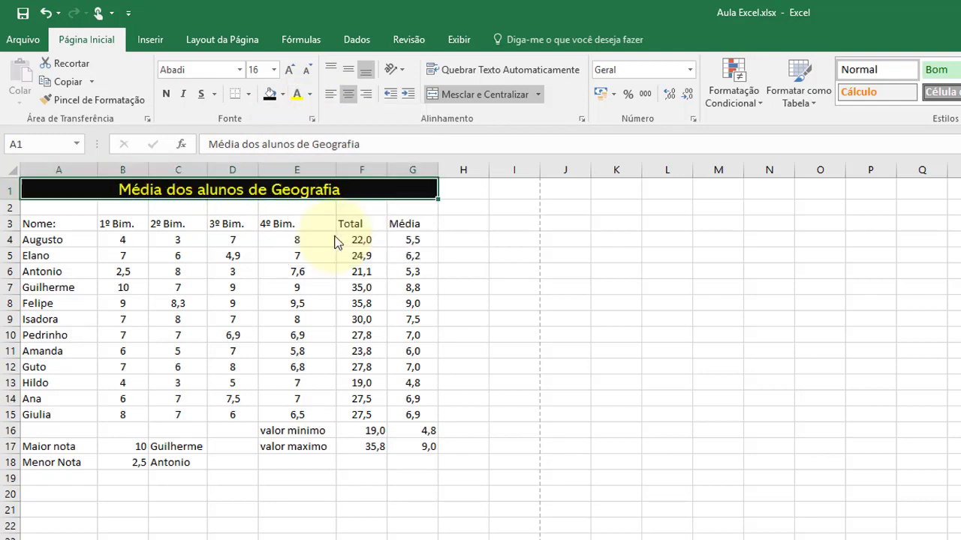
left_click(310, 95)
left_click(304, 147)
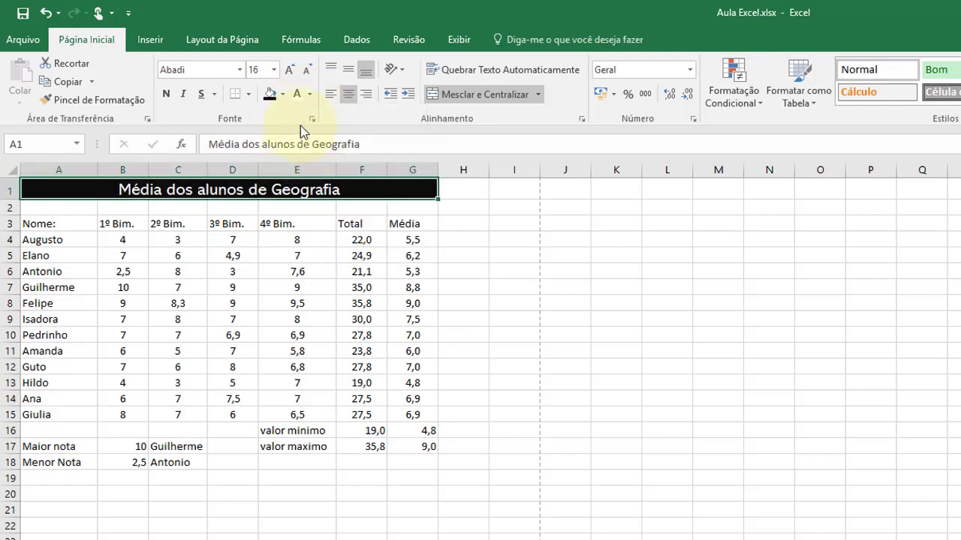
Change the title to a light orange fill with dark red text.
left_click(282, 94)
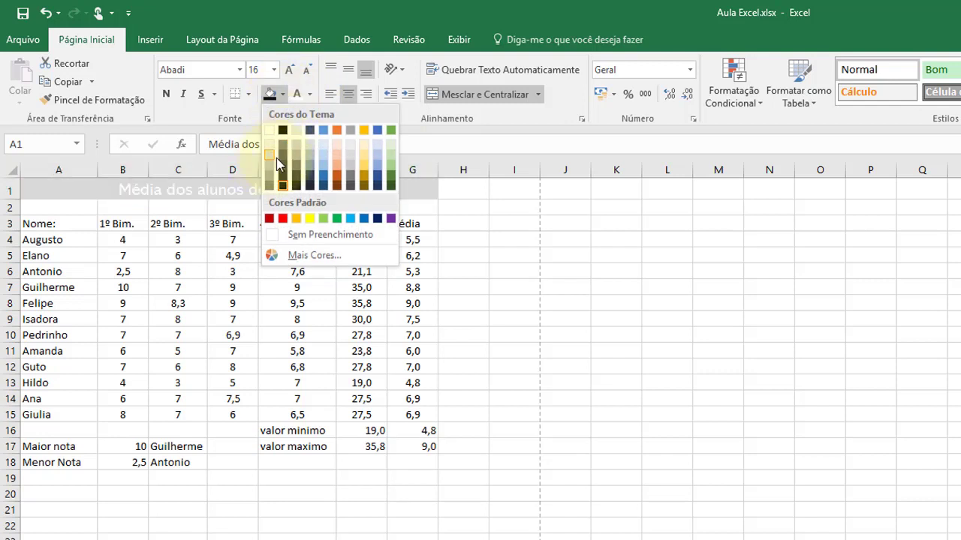
left_click(337, 155)
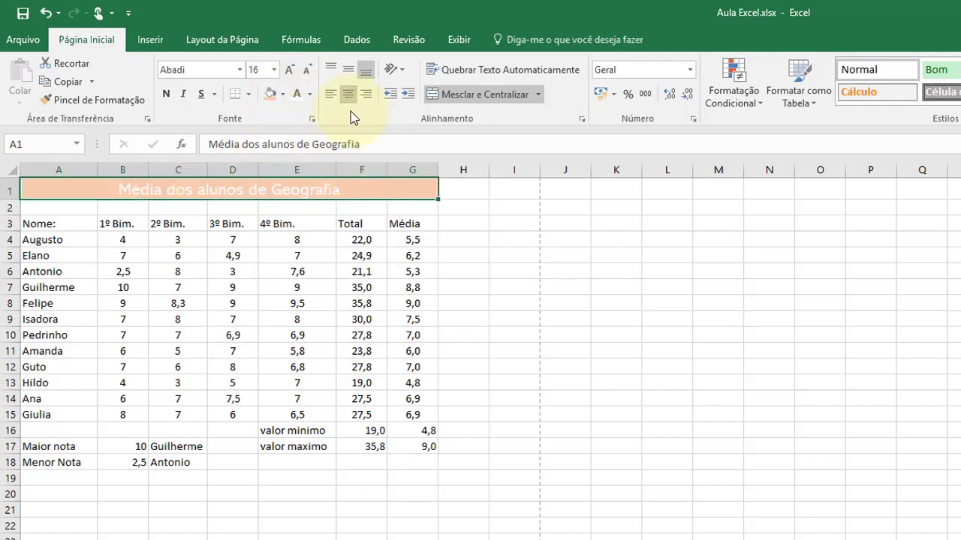
left_click(311, 93)
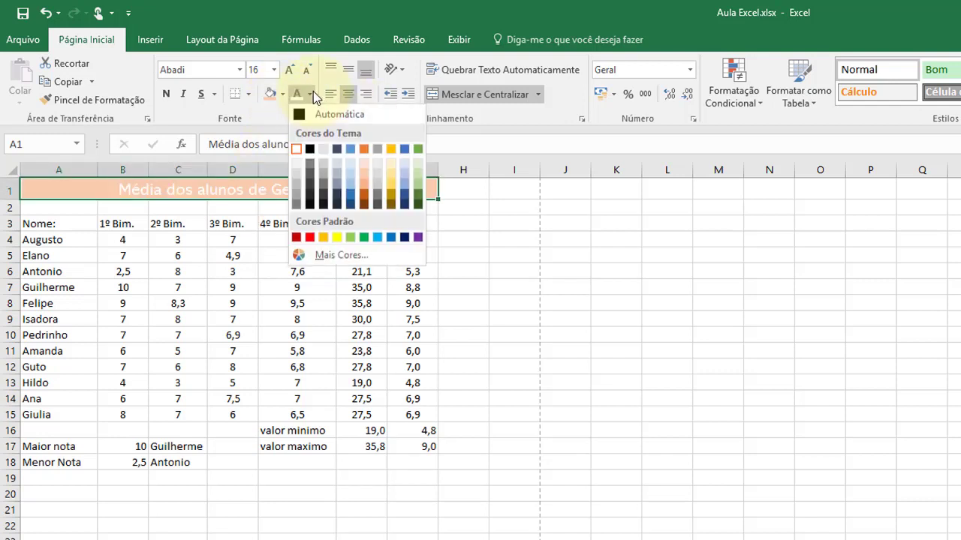
left_click(299, 238)
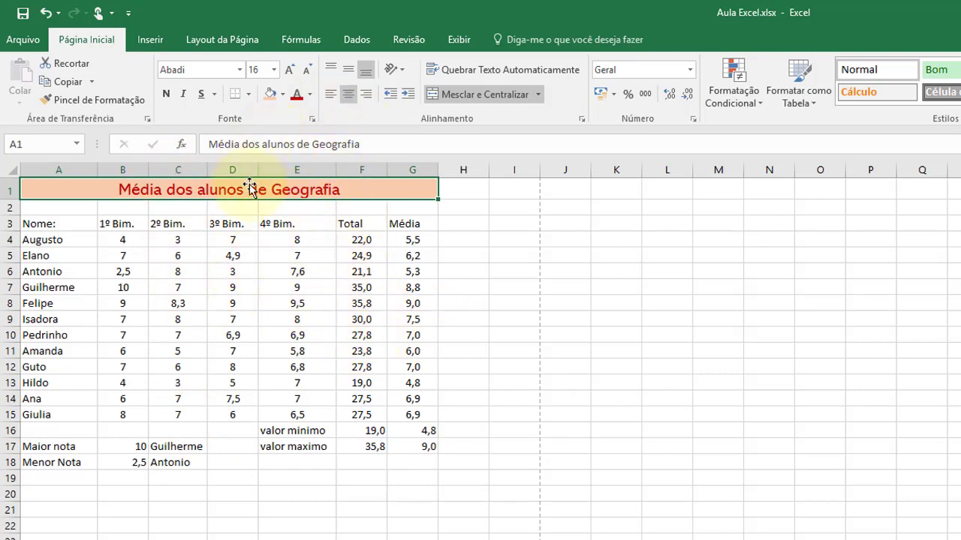
Change the title fill to light grey (White, Background 1, Darker 15%).
left_click(300, 255)
left_click(291, 189)
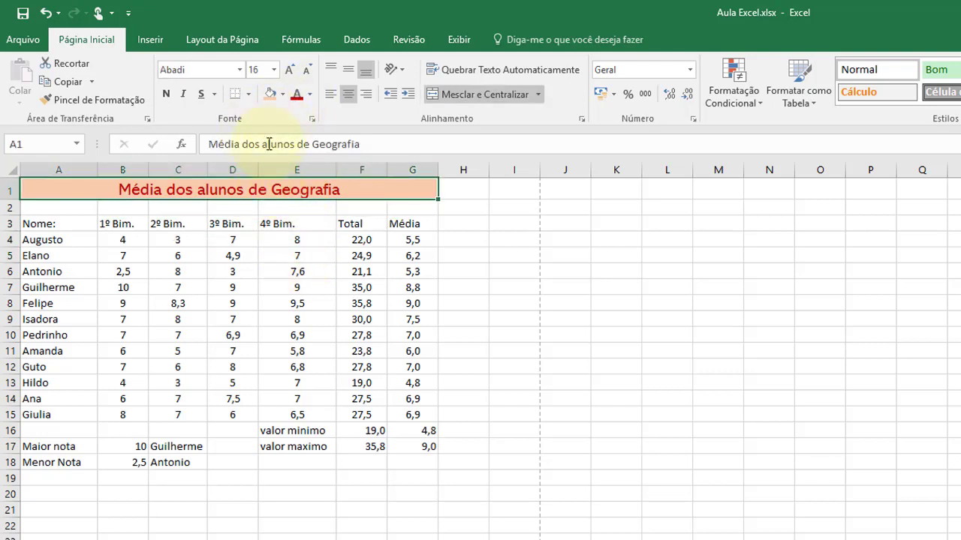
left_click(282, 94)
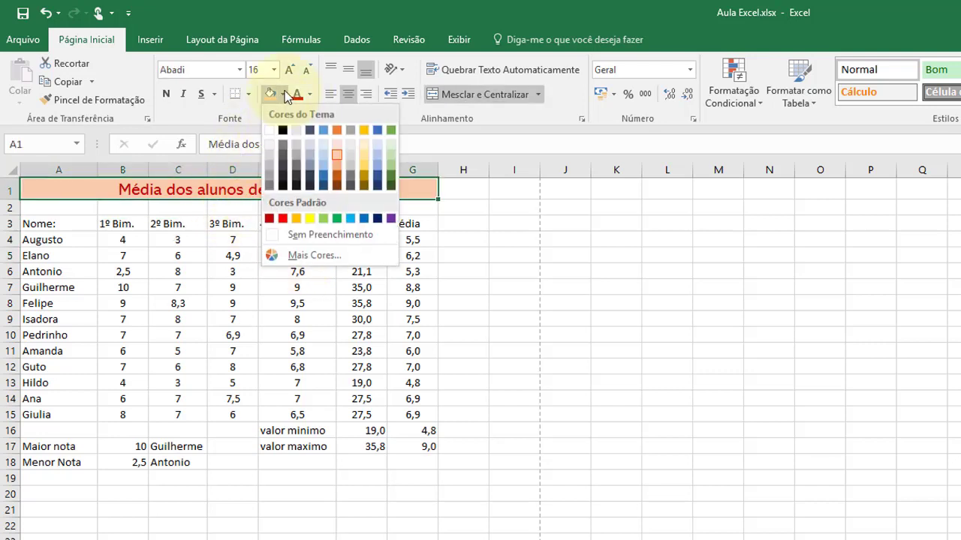
left_click(269, 155)
left_click(443, 251)
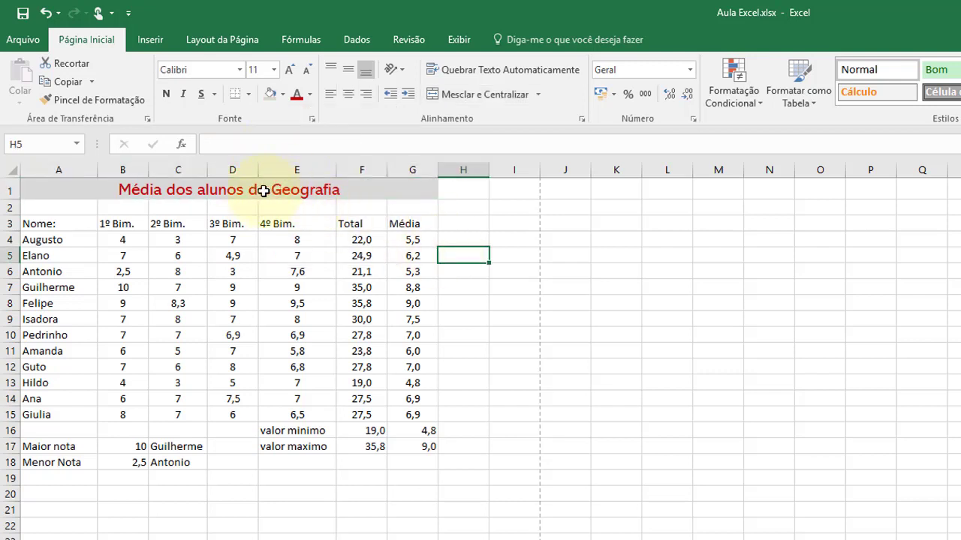
left_click(159, 252)
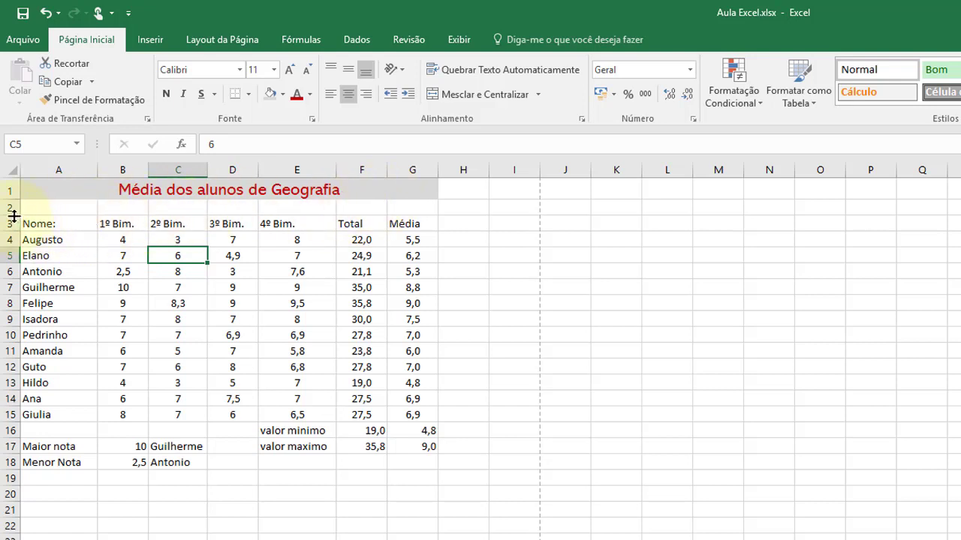
Shrink row 2 to a thin gap between the title and headers.
mouse_move(13, 216)
left_mouse_down()
mouse_move(13, 283)
mouse_move(12, 209)
left_mouse_up()
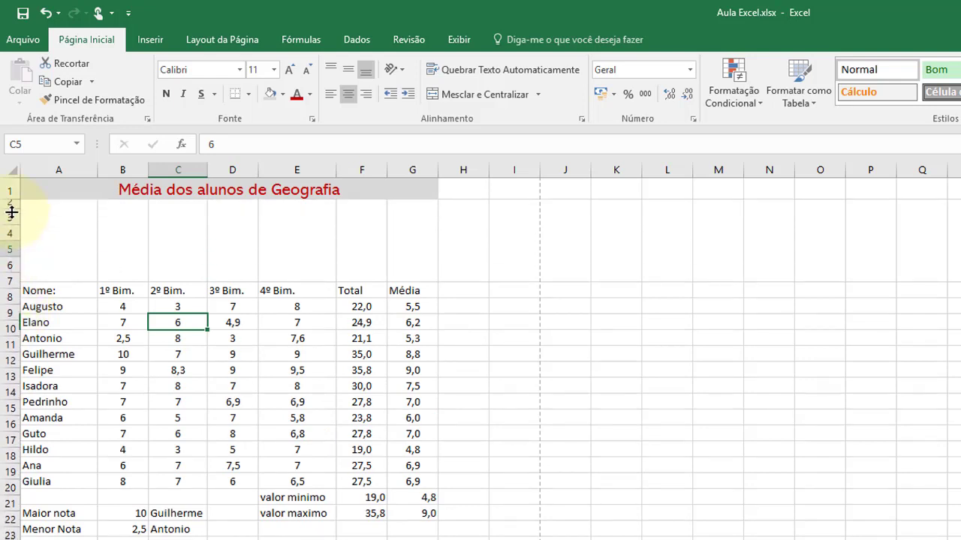
left_click(514, 297)
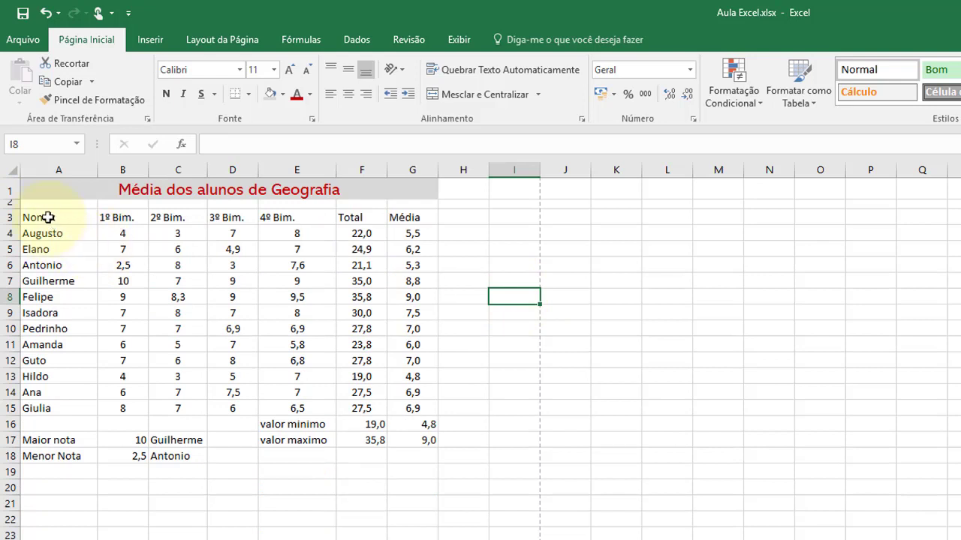
left_click_drag(54, 215, 405, 217)
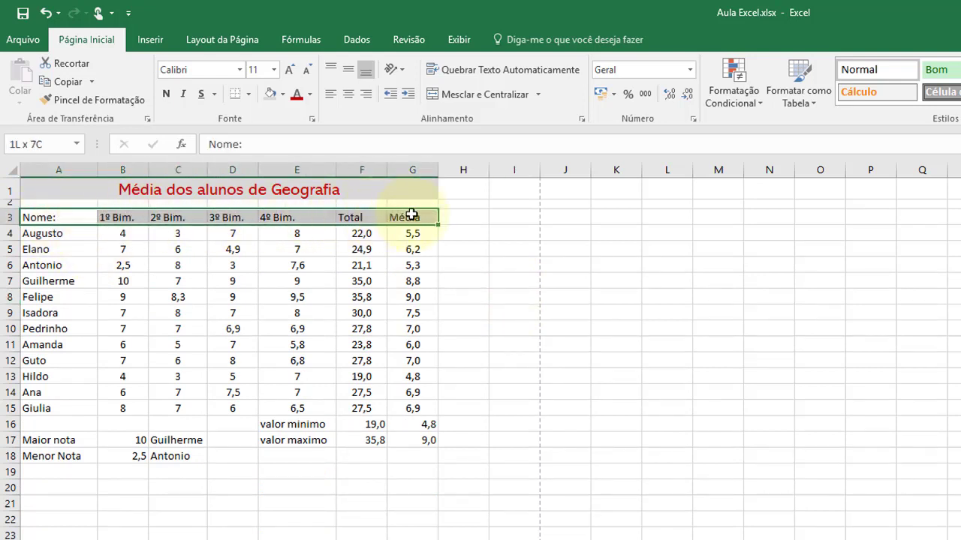
left_click_drag(316, 215, 429, 217)
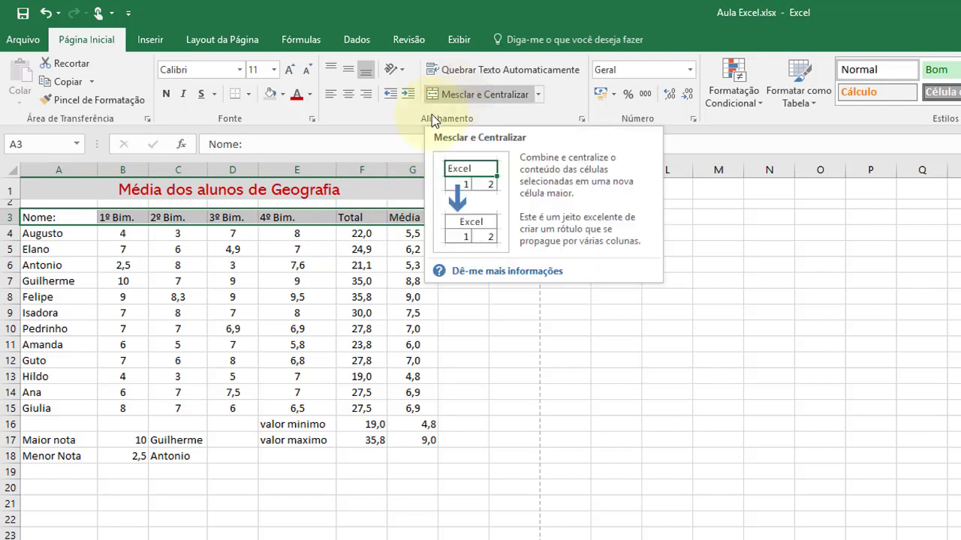
left_click(59, 217)
left_click(141, 216)
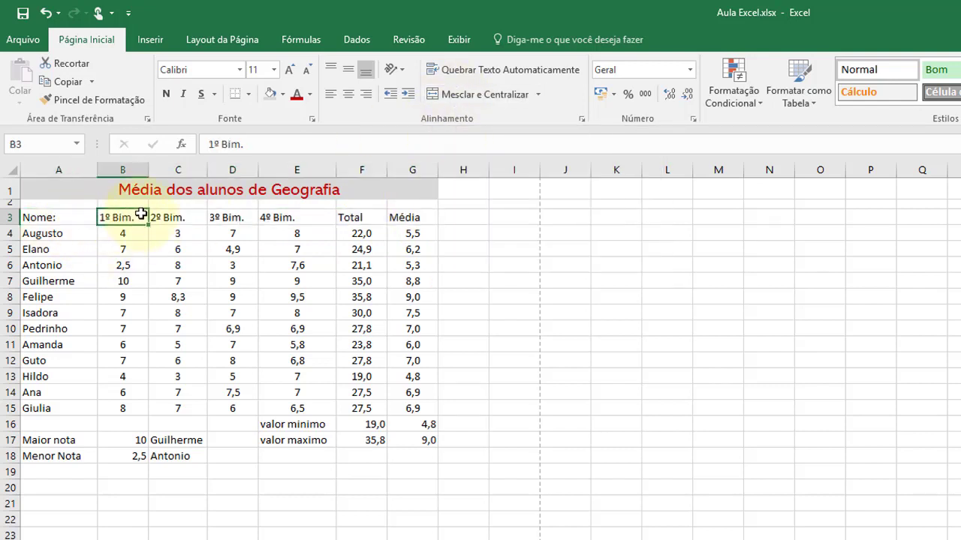
left_click(164, 216)
left_click(225, 216)
left_click(295, 216)
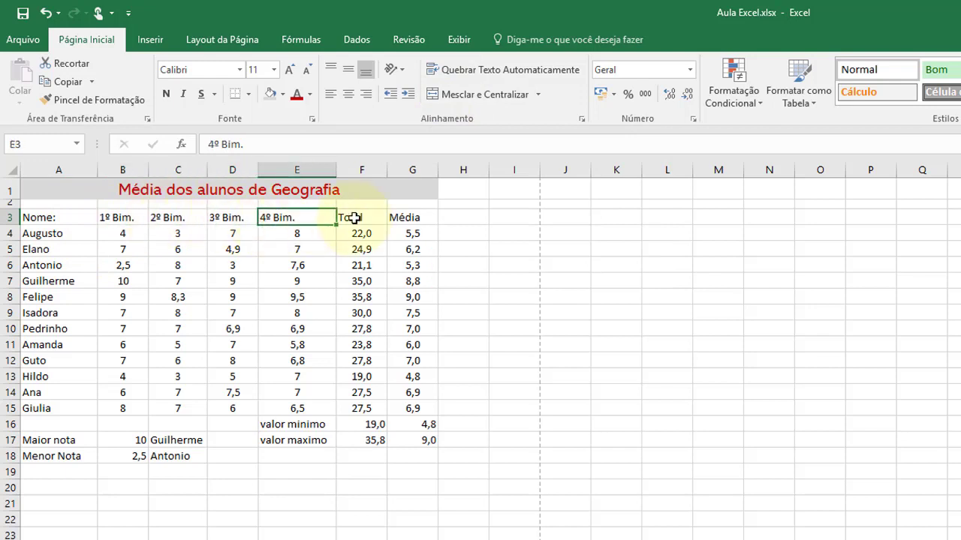
left_click(355, 218)
left_click(413, 218)
left_click(257, 186)
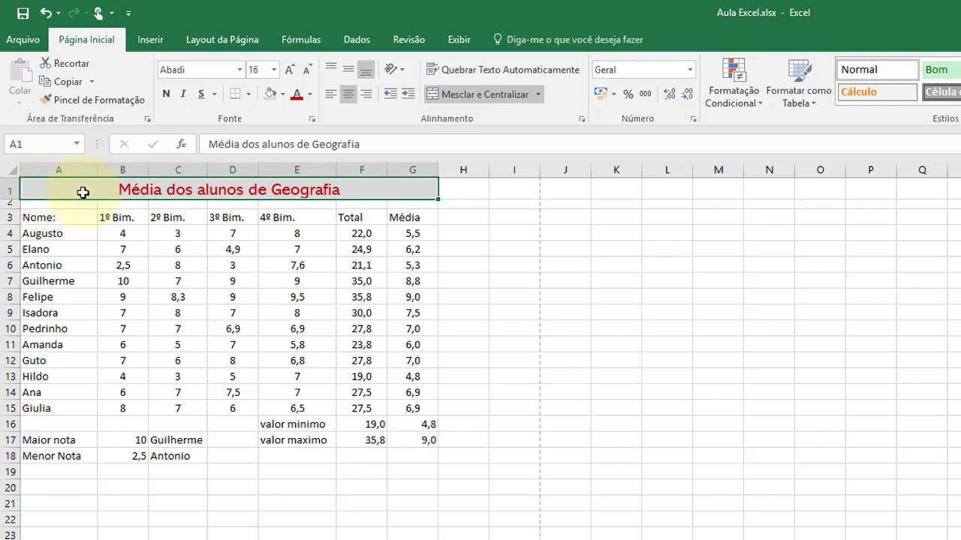
left_click_drag(41, 217, 420, 217)
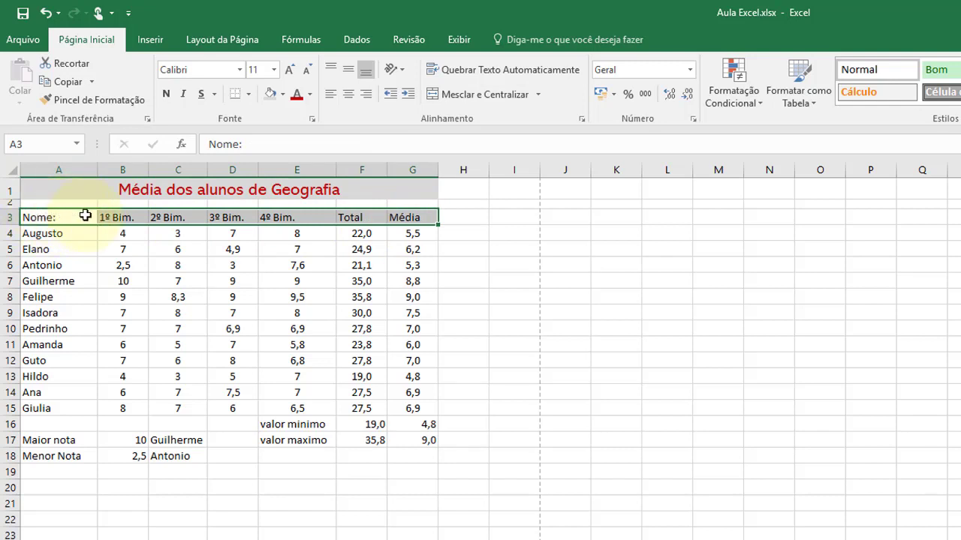
left_click(467, 103)
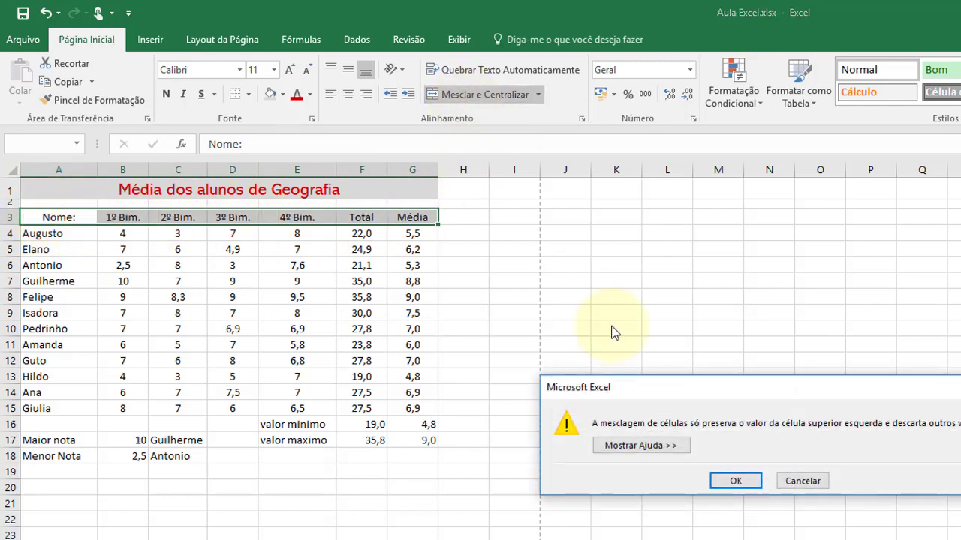
left_click(727, 483)
left_click(727, 483)
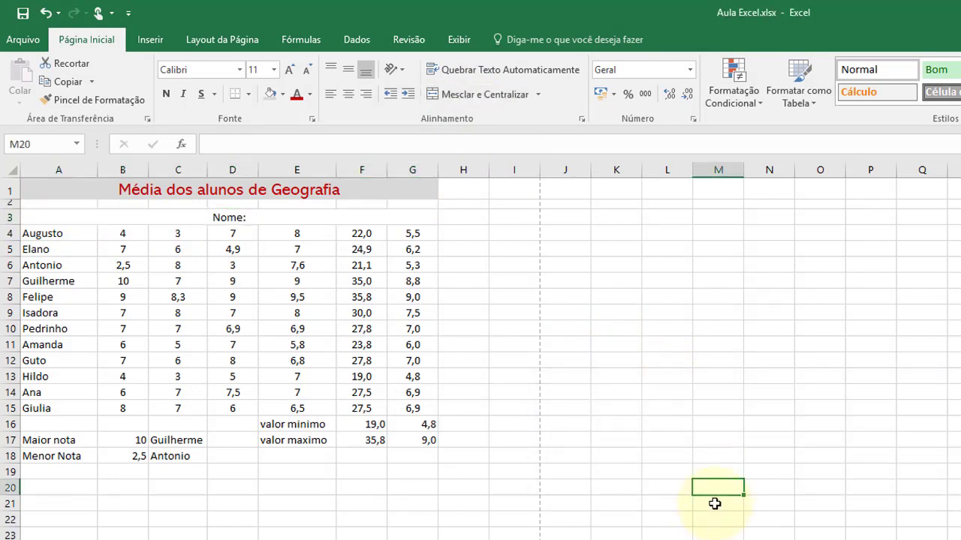
key("ctrl+z")
Undo the header merge, select A3:G3 and centre the header texts.
key("ctrl+z")
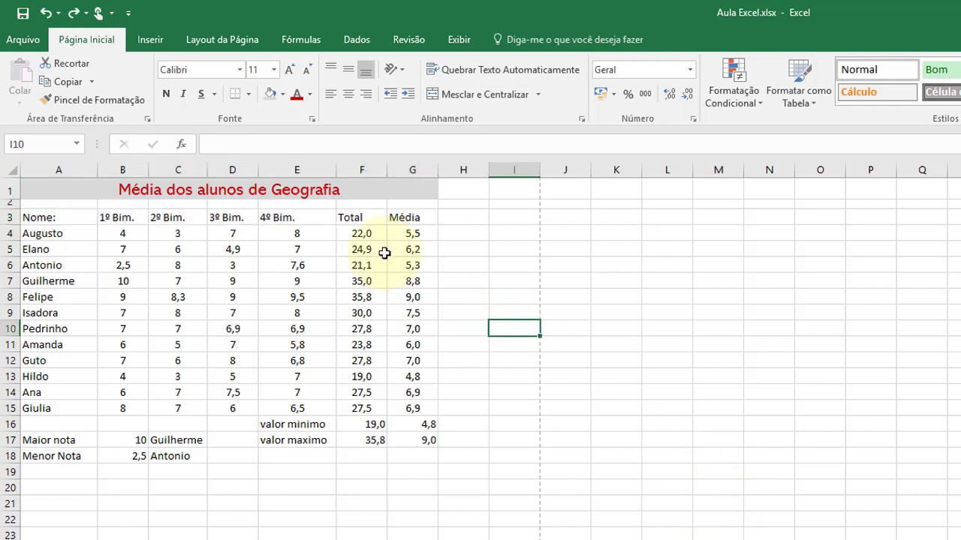
key("ctrl+z")
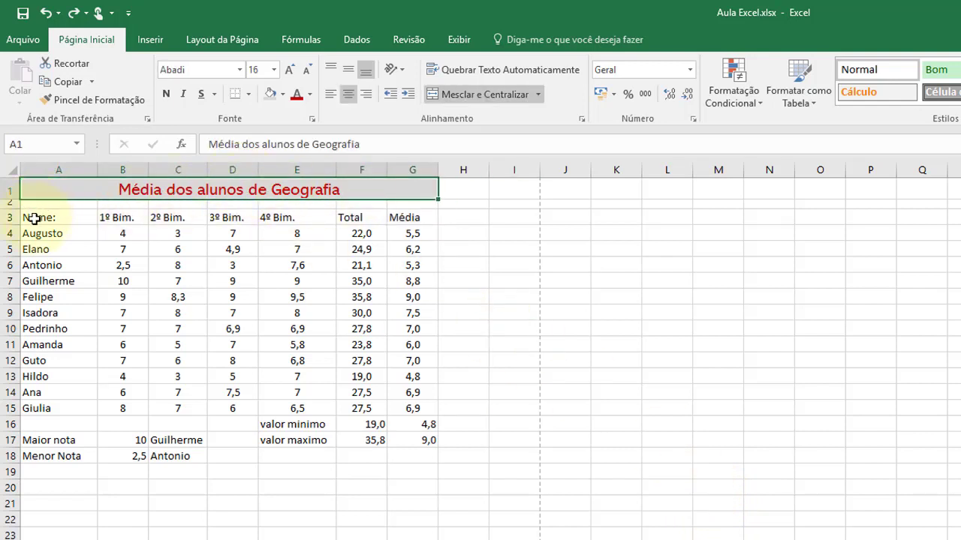
left_click(40, 219)
left_click_drag(40, 218, 402, 216)
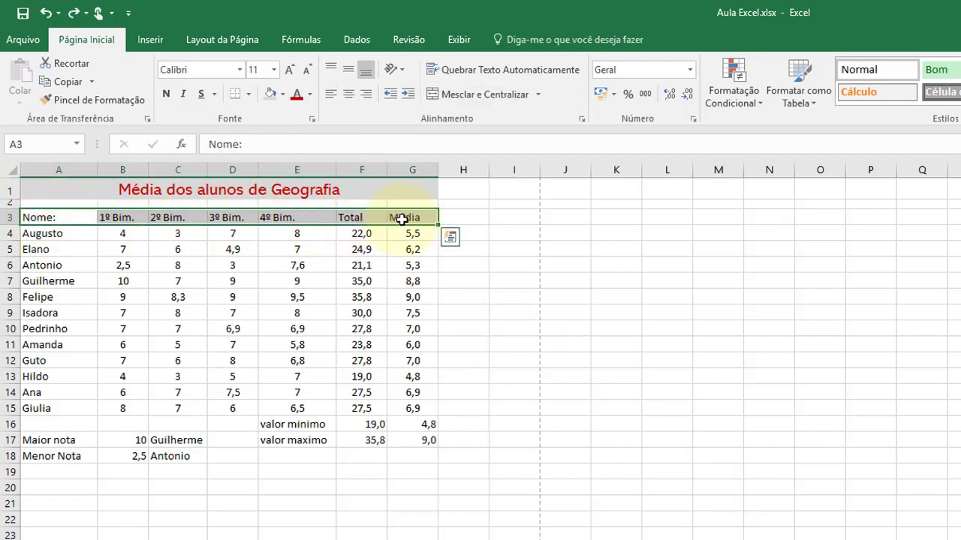
left_click(351, 98)
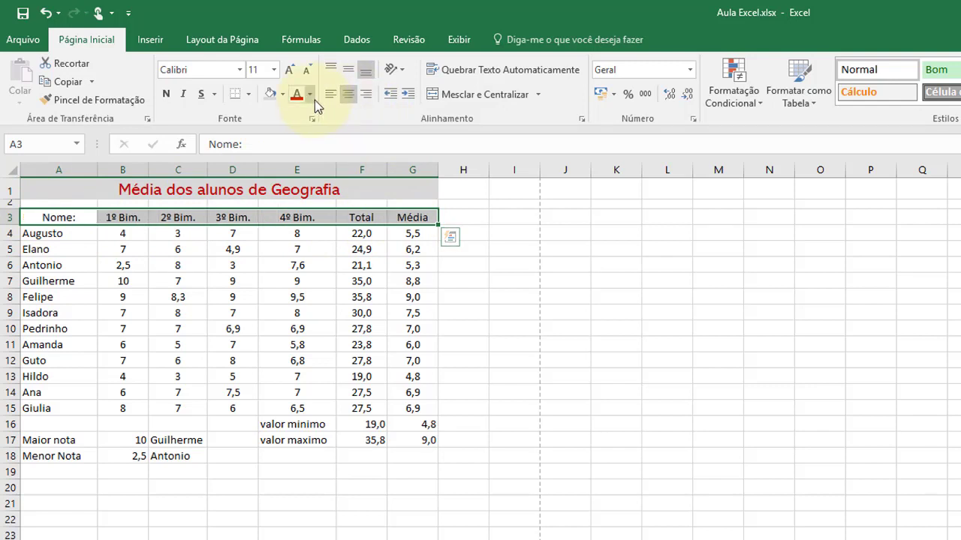
left_click(329, 96)
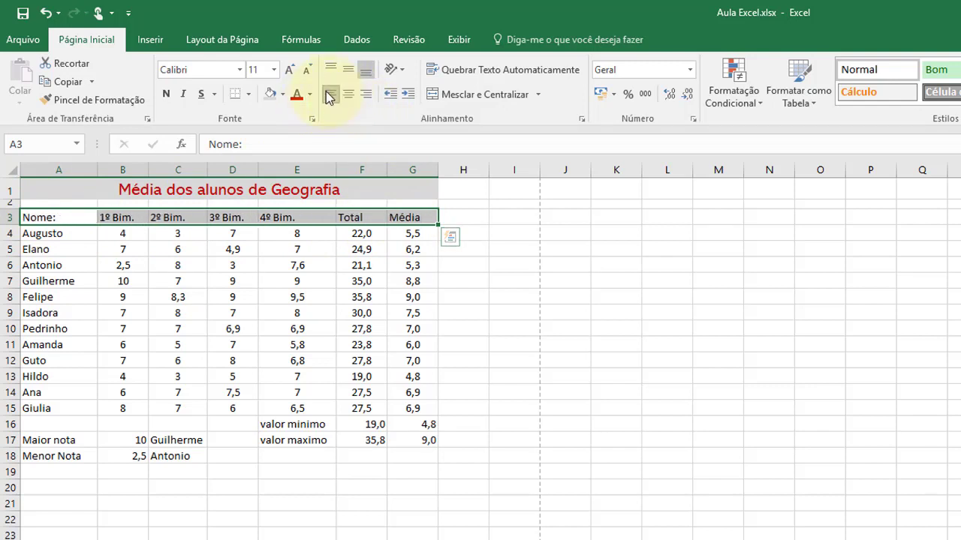
left_click(344, 94)
left_click(364, 96)
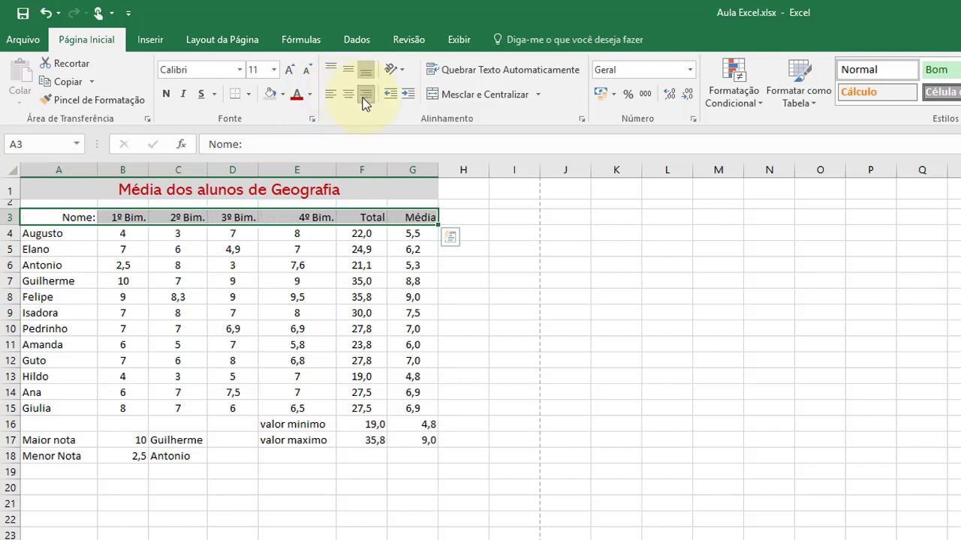
left_click(350, 96)
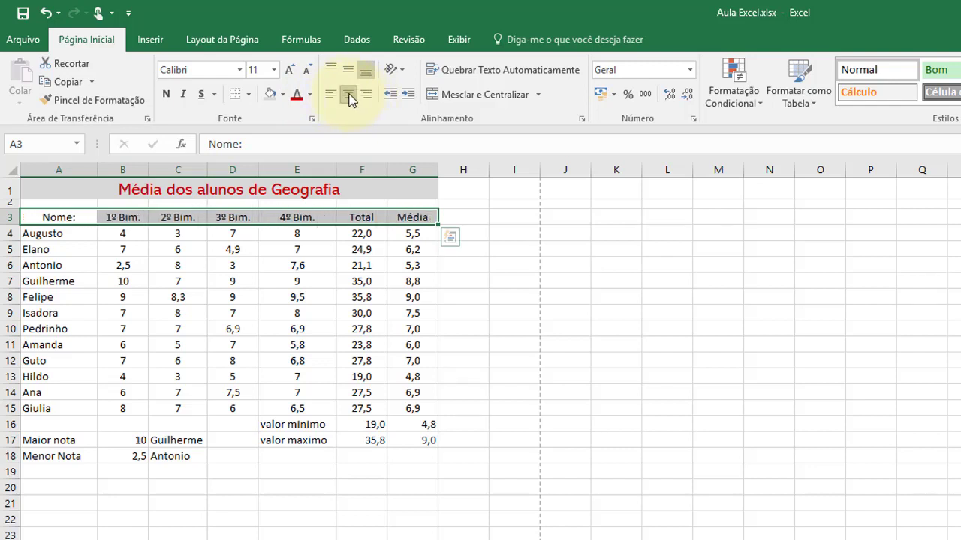
Give the header row a grey-blue fill and bold text.
left_click(281, 93)
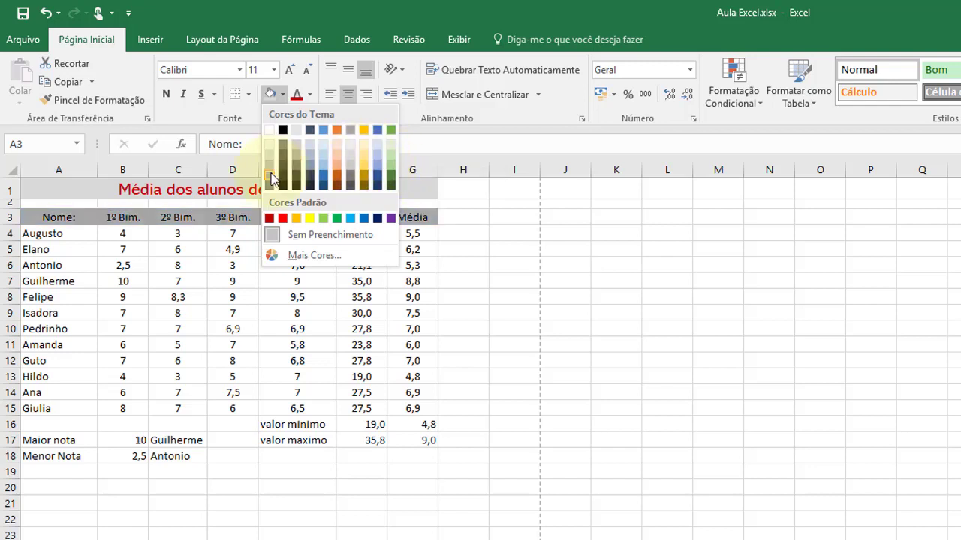
left_click(321, 160)
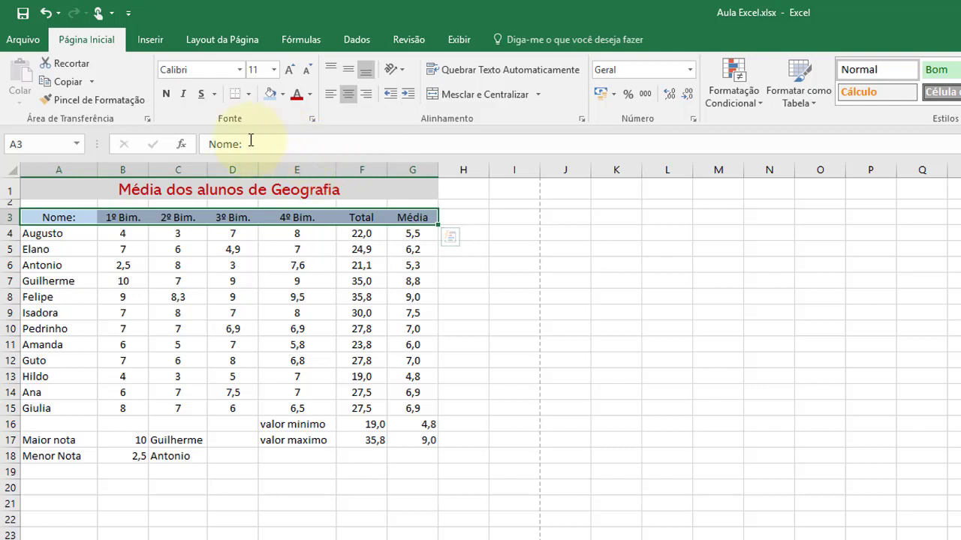
left_click(167, 95)
left_click(480, 249)
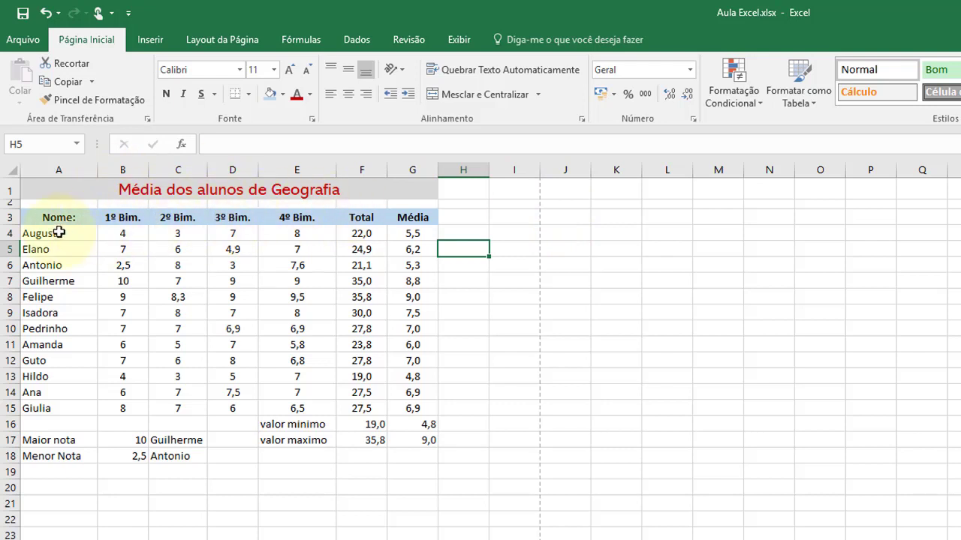
Select the merged title and apply Borda Superior Espessa from Bordas.
left_click_drag(58, 232, 64, 415)
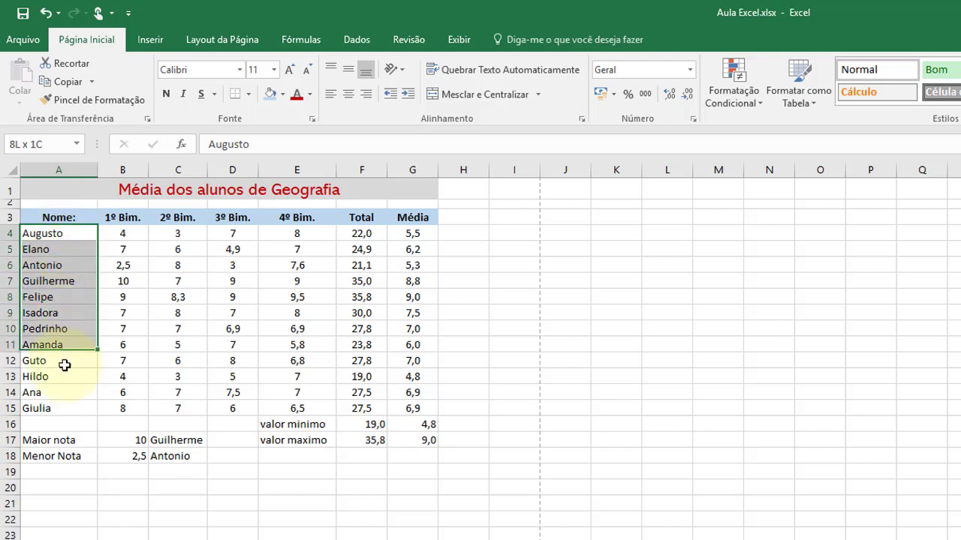
left_click(154, 328)
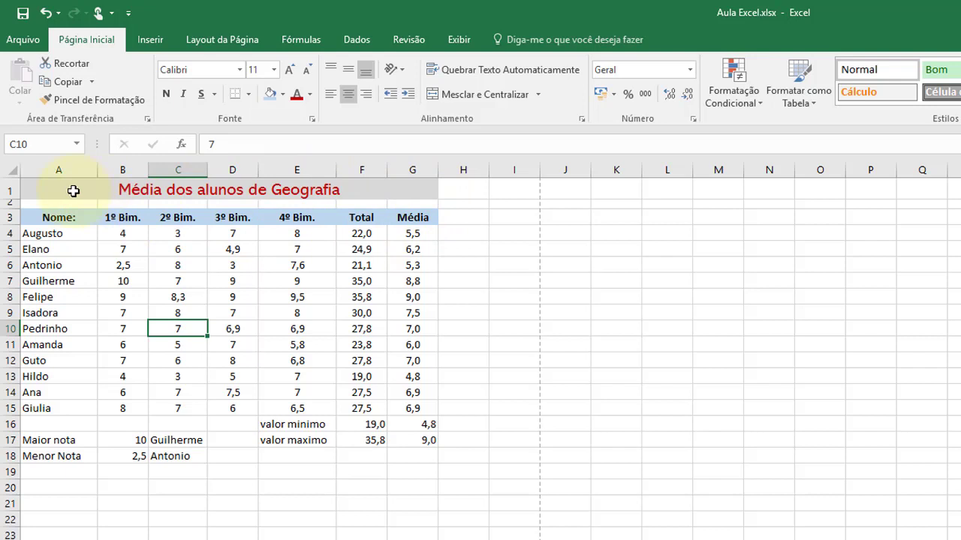
left_click(73, 191)
left_click(189, 189)
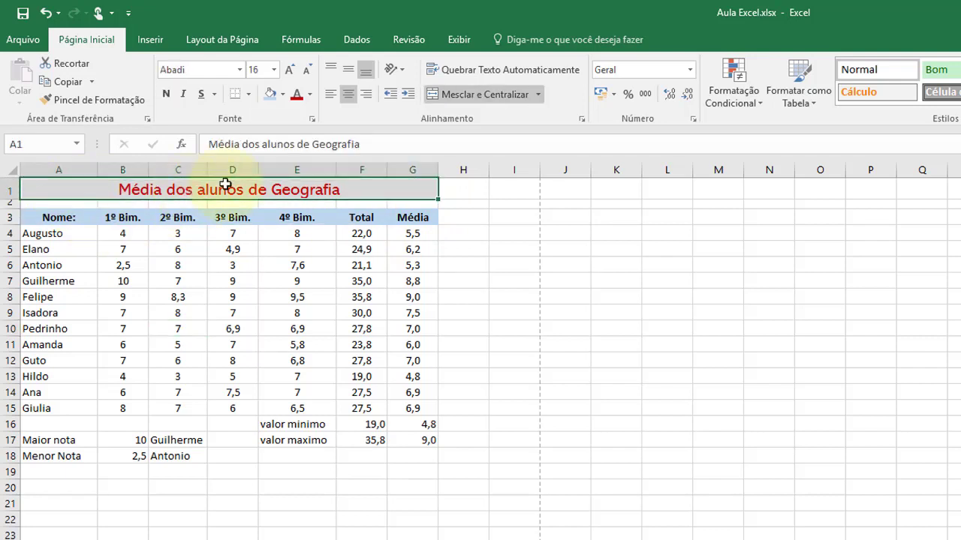
left_click(250, 93)
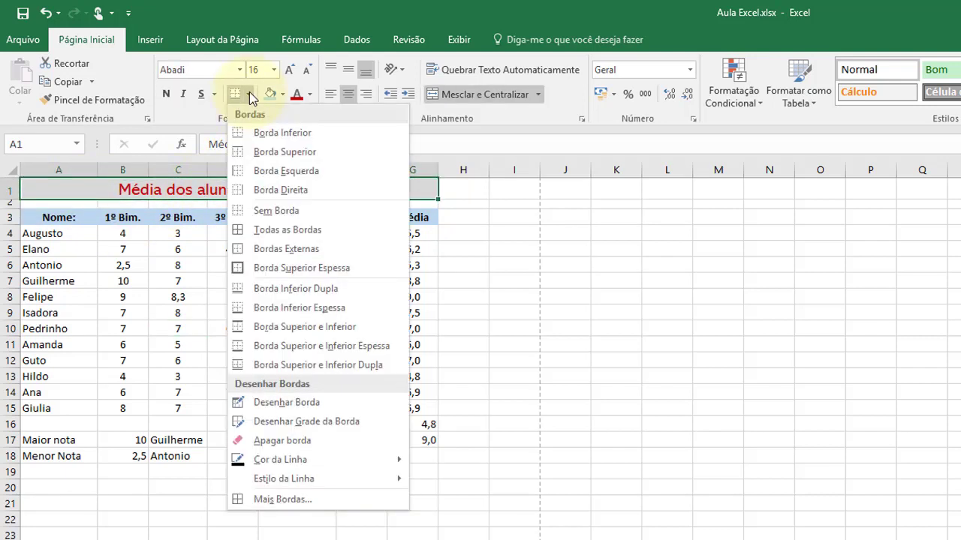
left_click(249, 91)
left_click(249, 90)
left_click(250, 91)
left_click(250, 92)
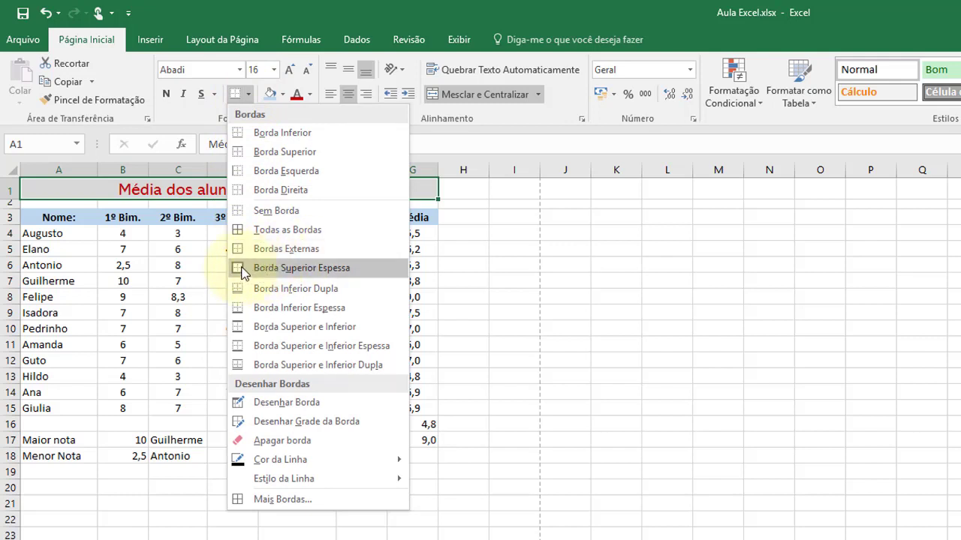
left_click(259, 250)
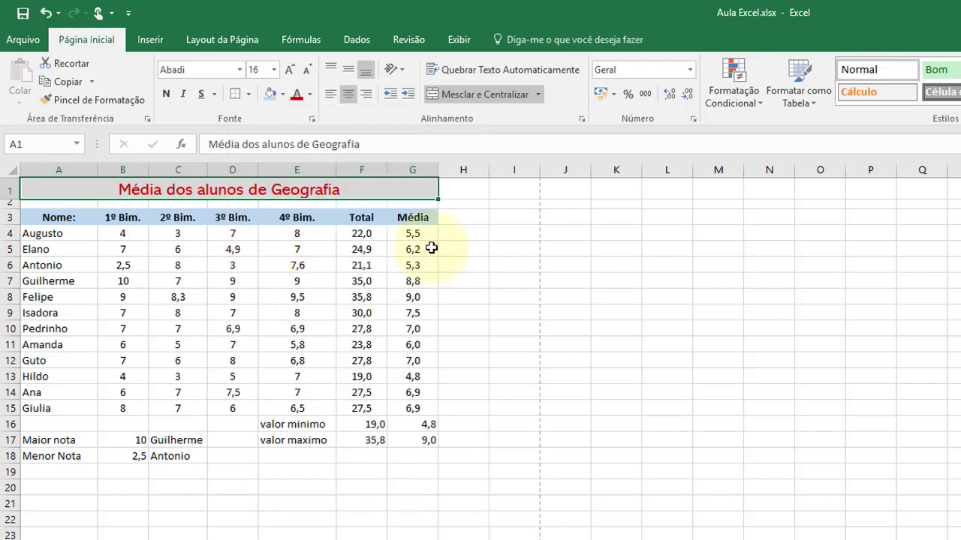
Reapply the thick top border to the title and check the result.
left_click(470, 236)
left_click(418, 194)
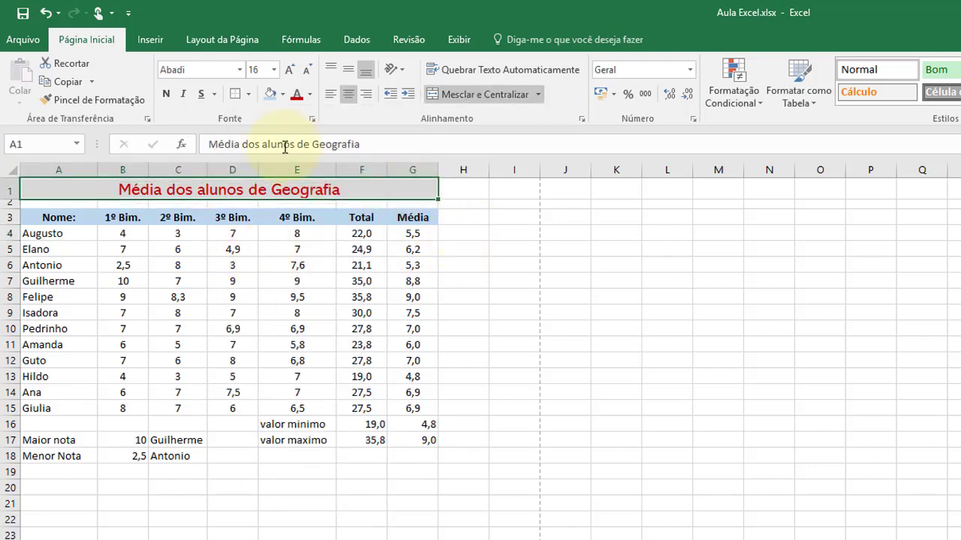
left_click(249, 93)
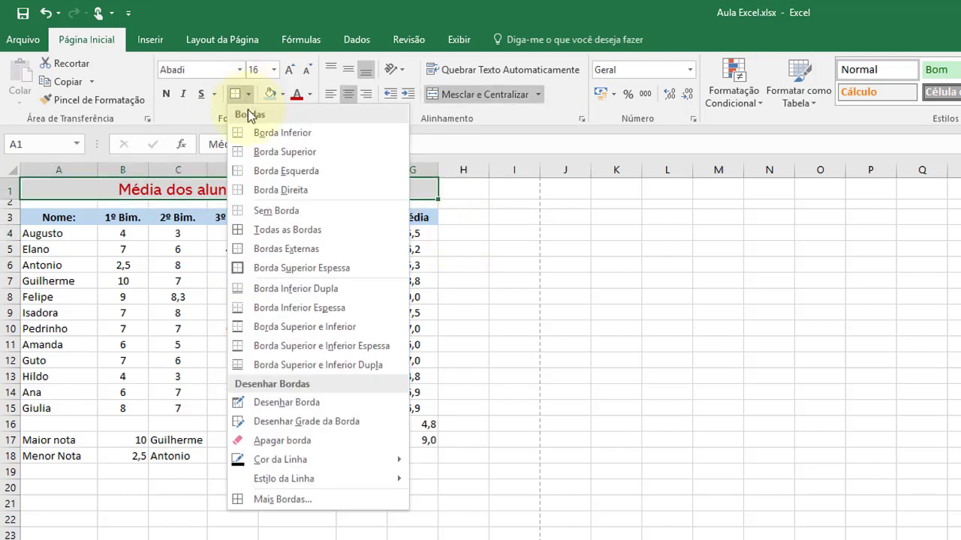
left_click(247, 269)
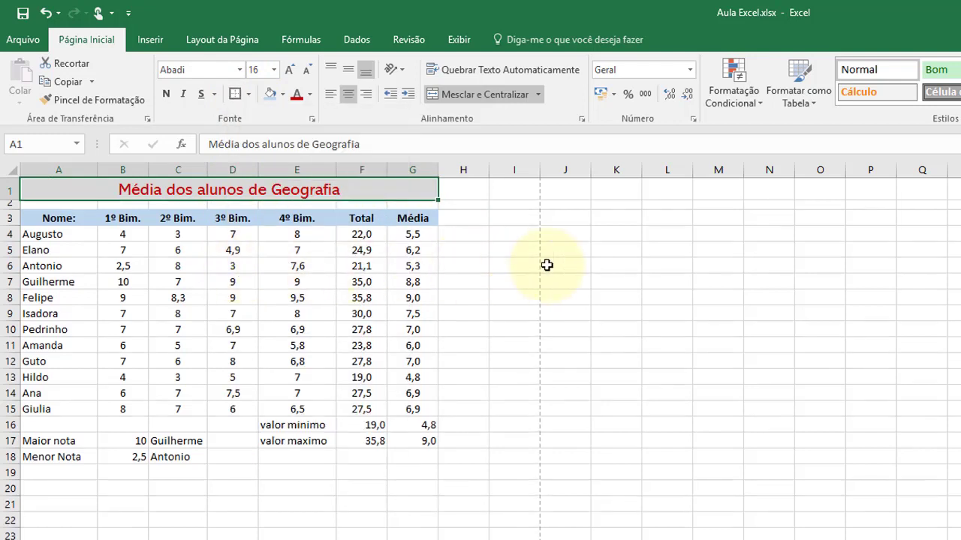
left_click(546, 265)
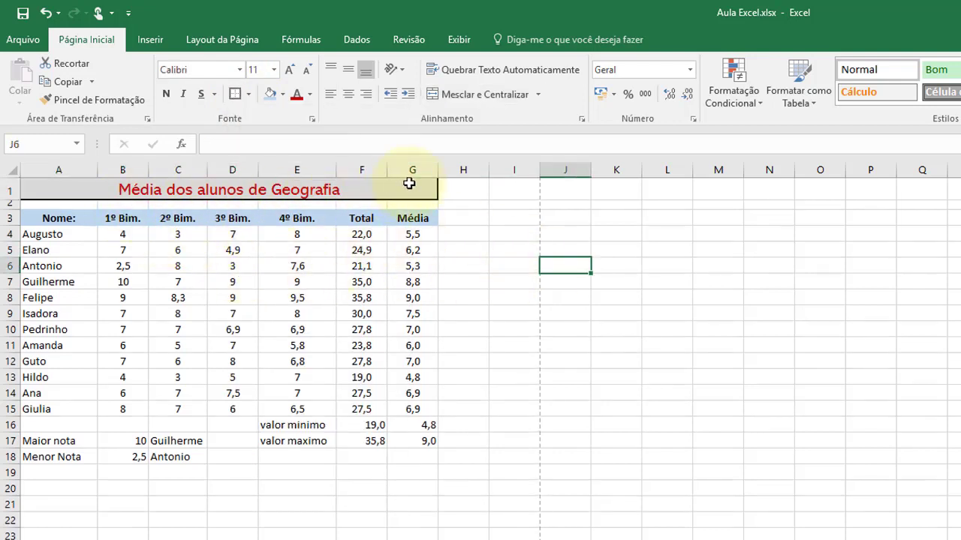
Apply Todas as Bordas to the header row A3:G3.
left_click_drag(47, 218, 421, 218)
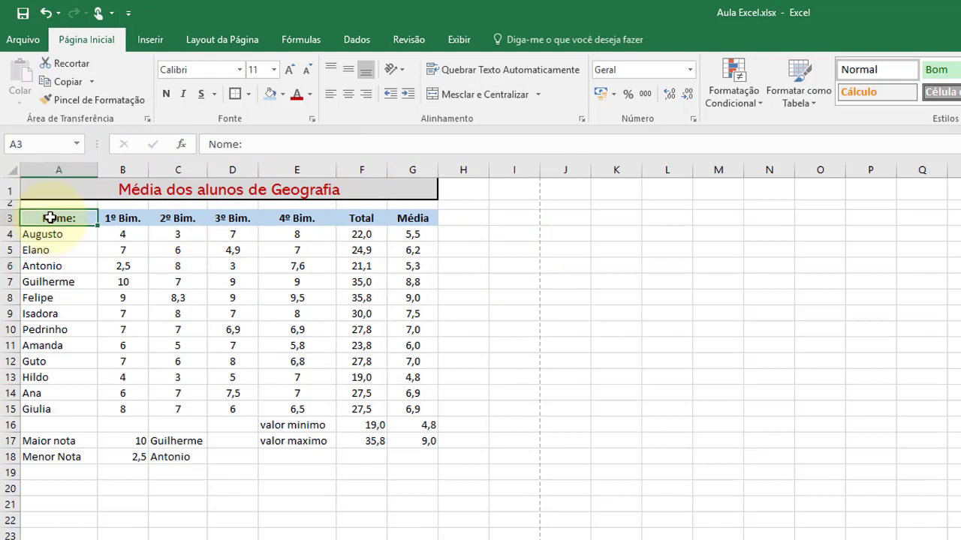
left_click(249, 93)
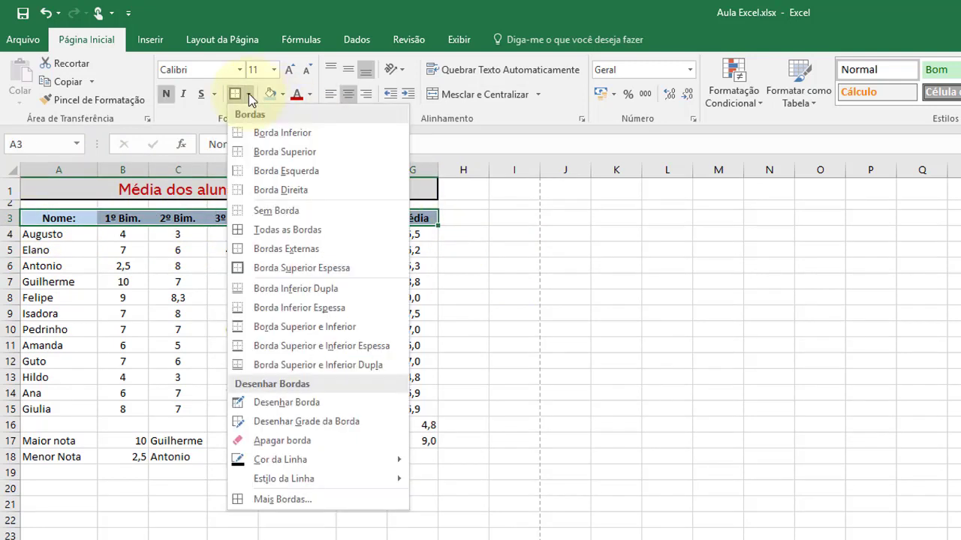
left_click(251, 230)
left_click(497, 249)
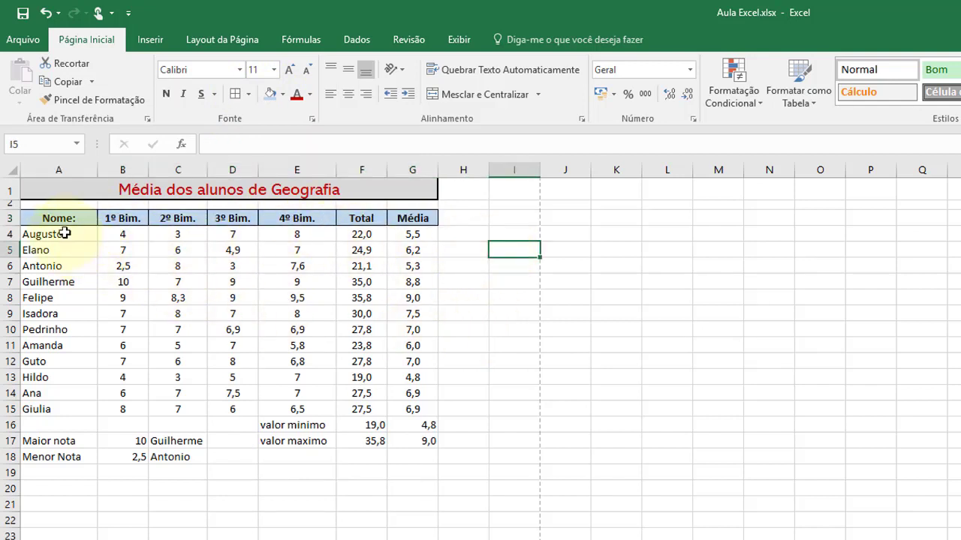
mouse_move(82, 234)
left_mouse_down()
mouse_move(343, 287)
mouse_move(424, 424)
mouse_move(427, 393)
mouse_move(428, 404)
left_mouse_up()
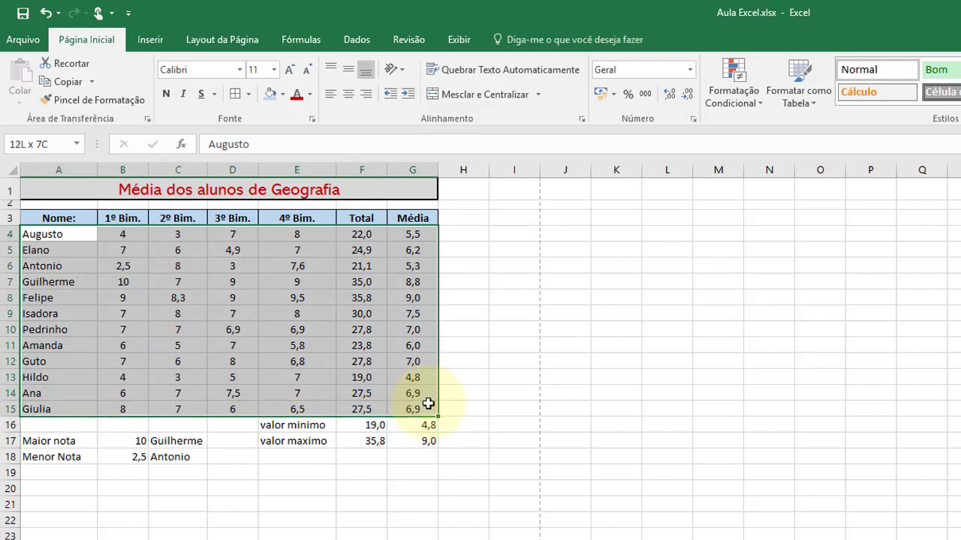
Give grade rows A4:G15 all borders plus a thick top border.
left_click_drag(428, 404, 428, 405)
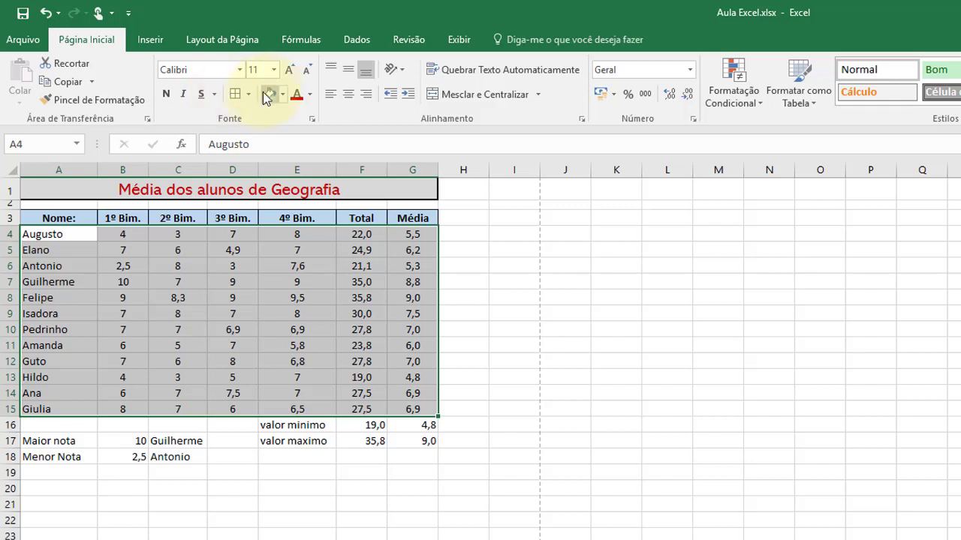
left_click(250, 94)
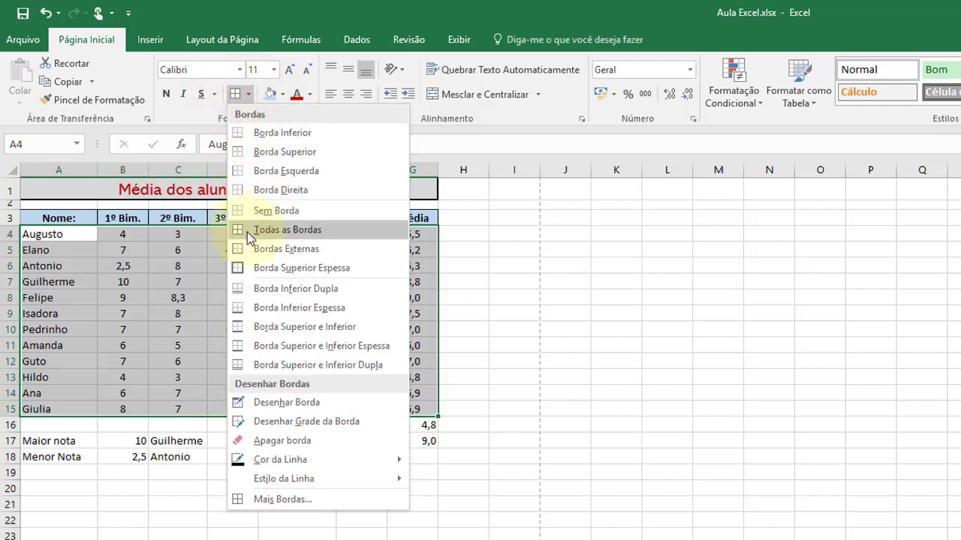
left_click(247, 230)
left_click(247, 94)
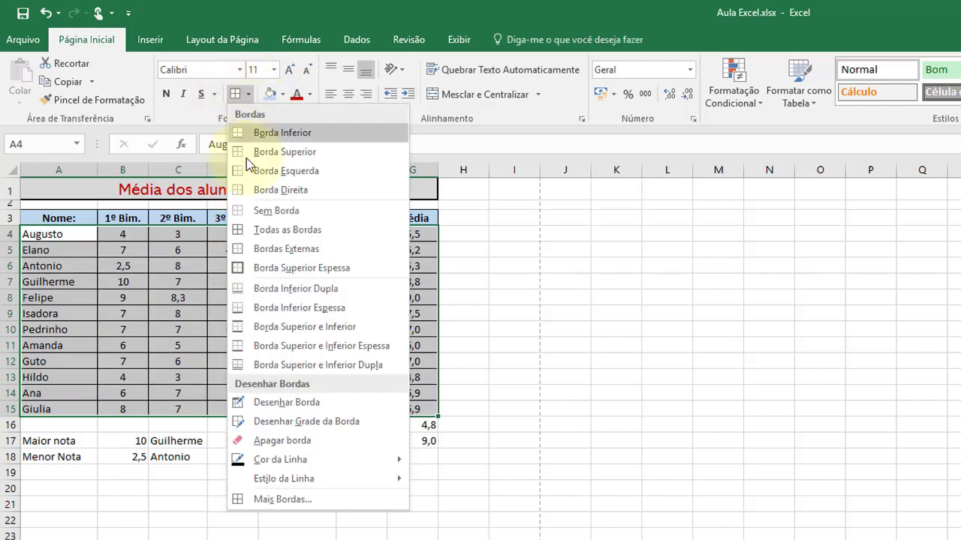
left_click(257, 267)
left_click(466, 281)
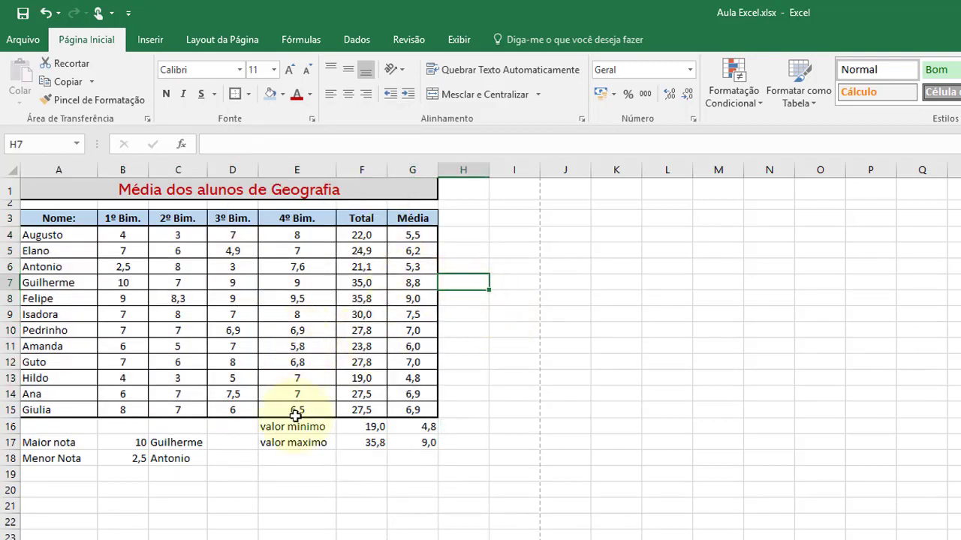
Border every cell of the Maior nota/Menor Nota block and adjust its outline.
left_click_drag(58, 444, 176, 459)
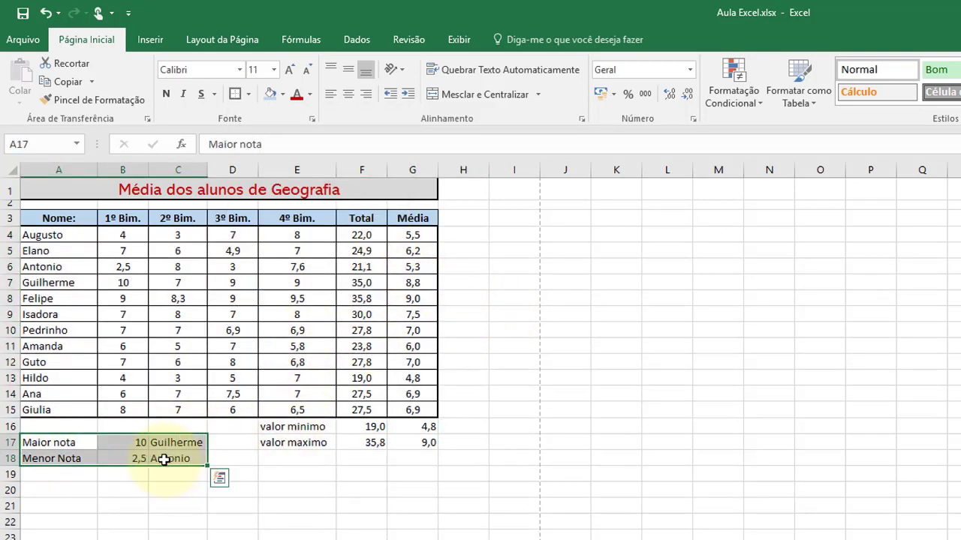
left_click(252, 95)
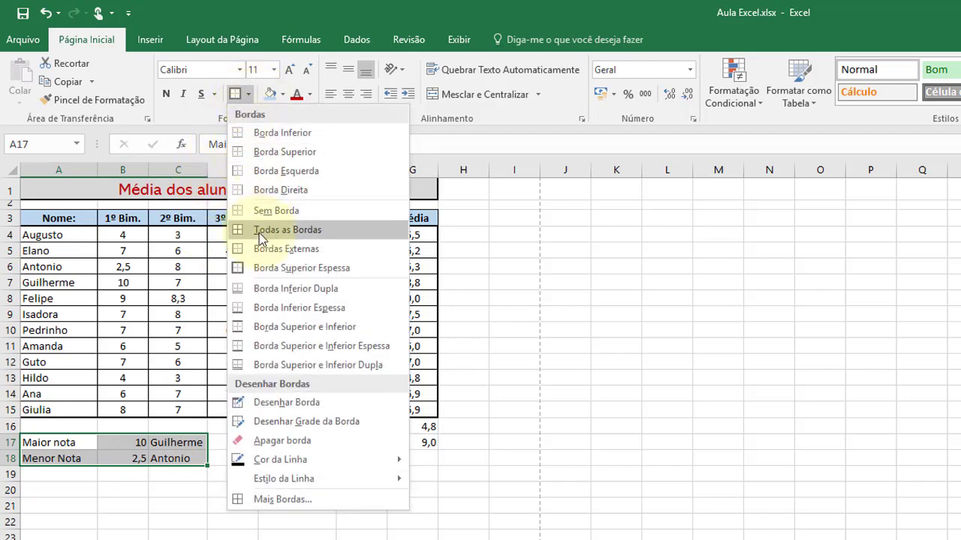
left_click(258, 231)
left_click(251, 94)
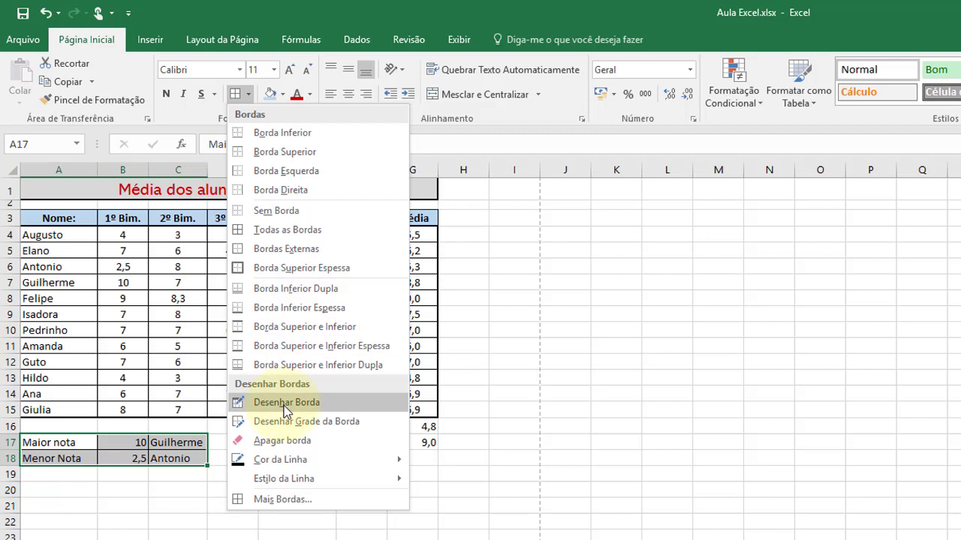
left_click(303, 263)
Give the valor minimo/valor maximo block all borders and outside borders.
left_click_drag(273, 427, 417, 444)
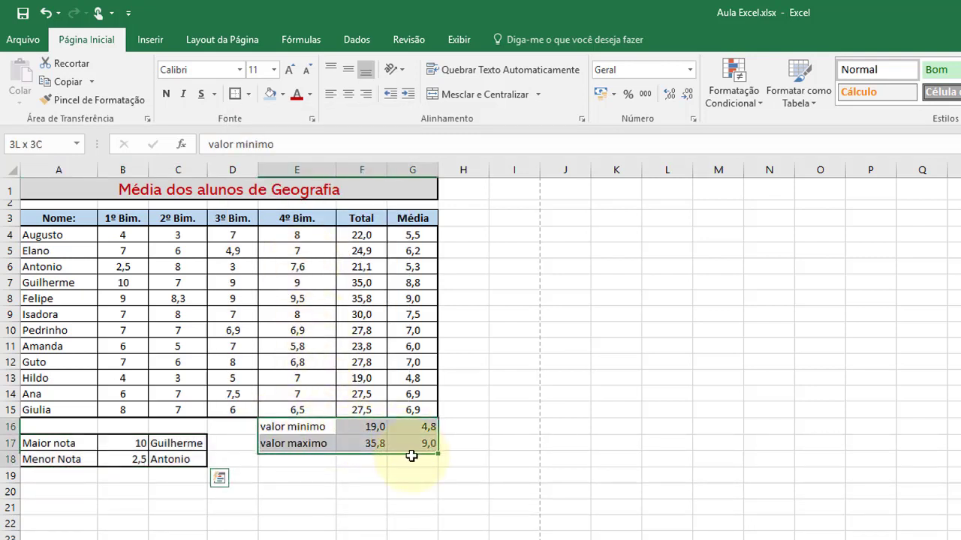
left_click(248, 93)
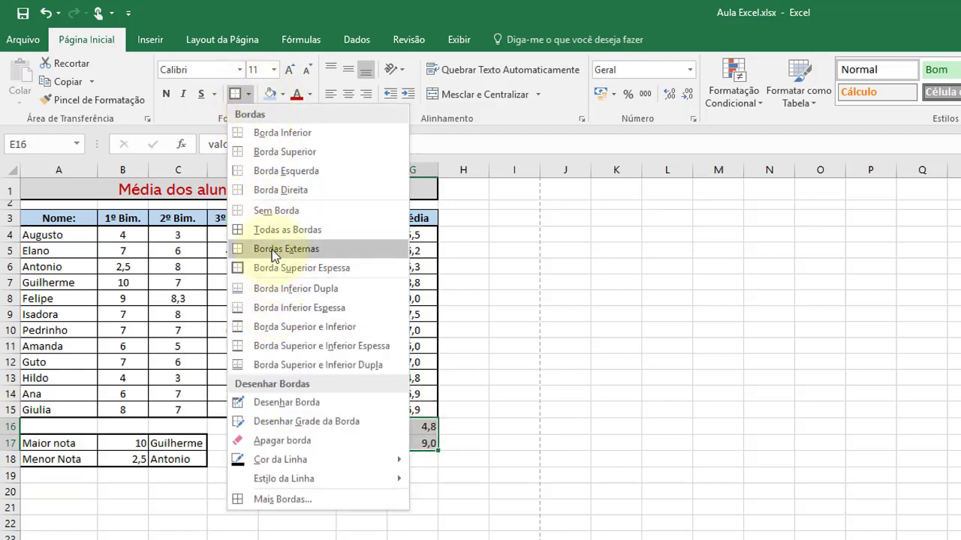
left_click(270, 230)
left_click(250, 94)
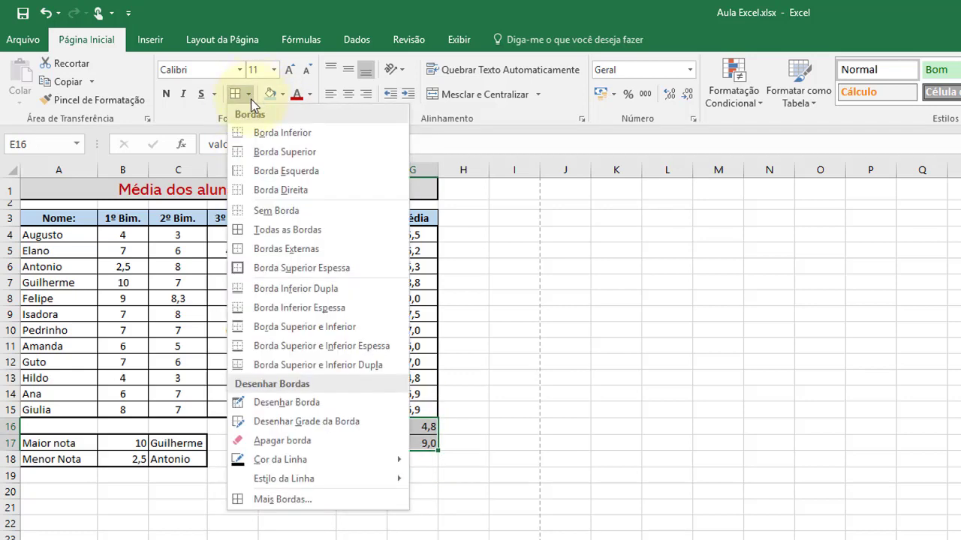
left_click(268, 269)
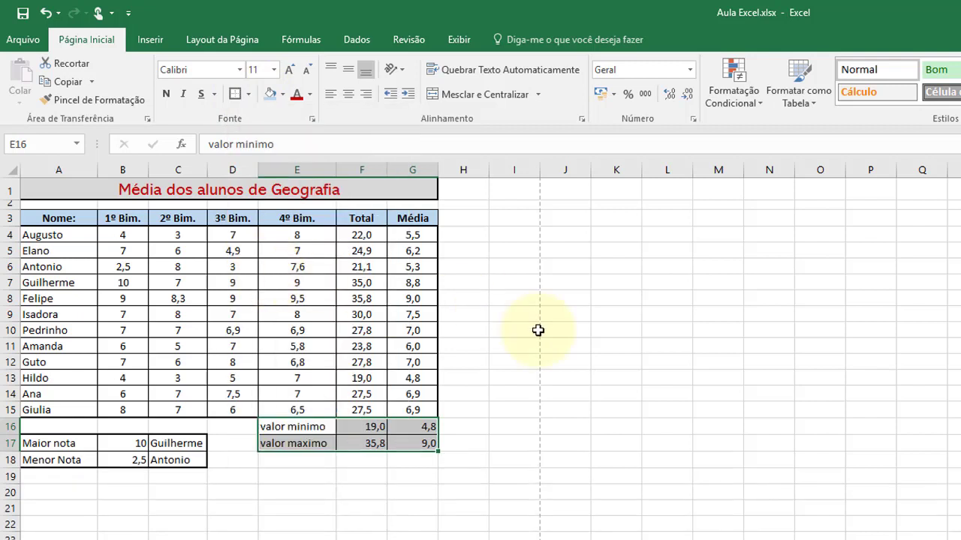
left_click(535, 329)
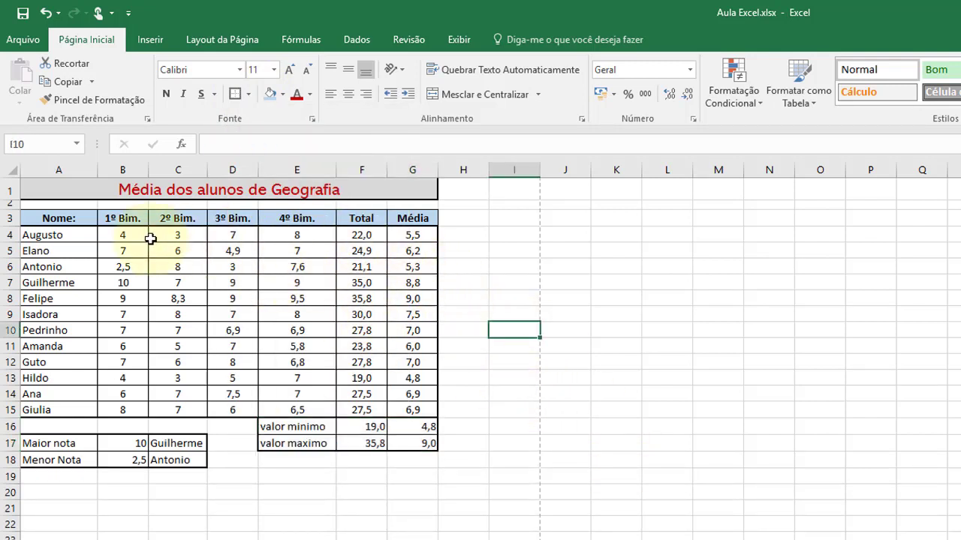
Shade names A4:A15 grey-blue with dark, bold italic lettering.
left_click_drag(57, 236, 74, 409)
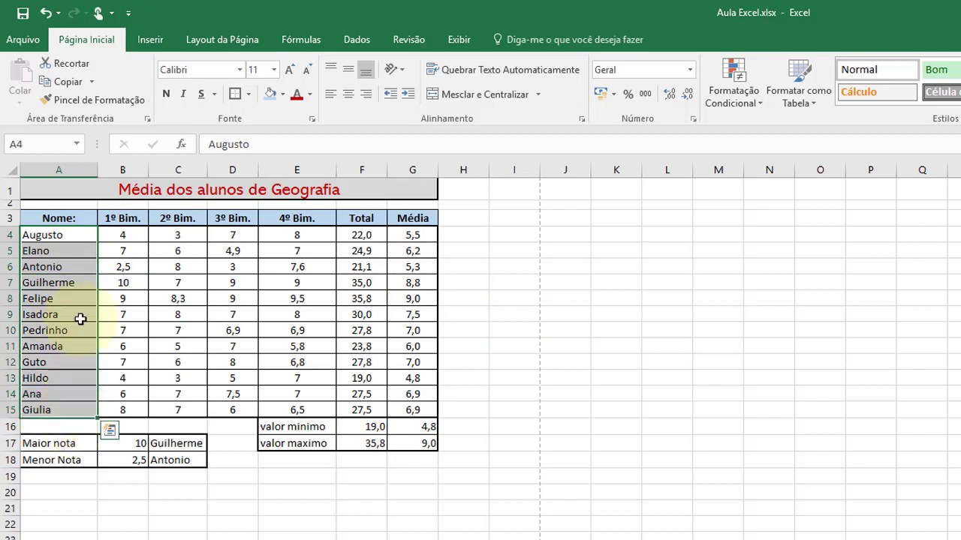
left_click(284, 95)
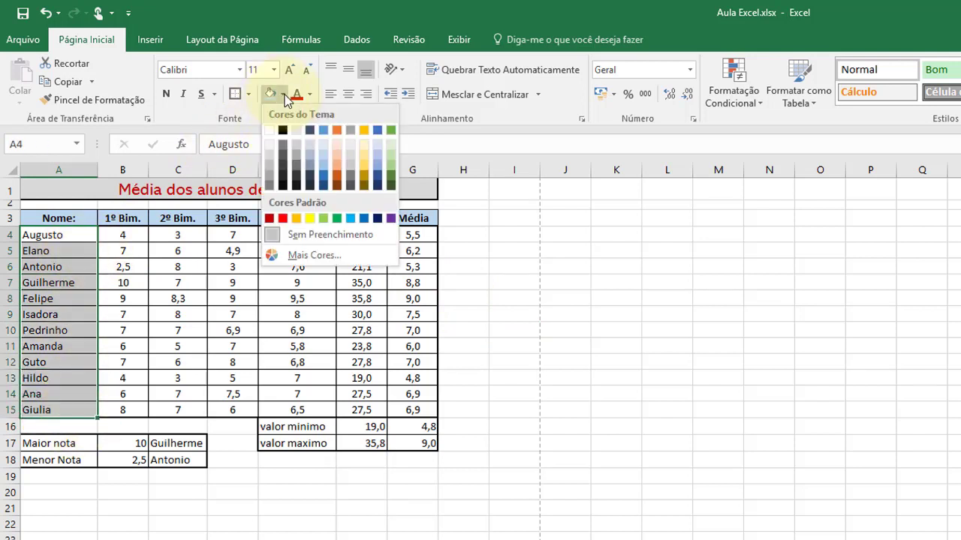
left_click(312, 153)
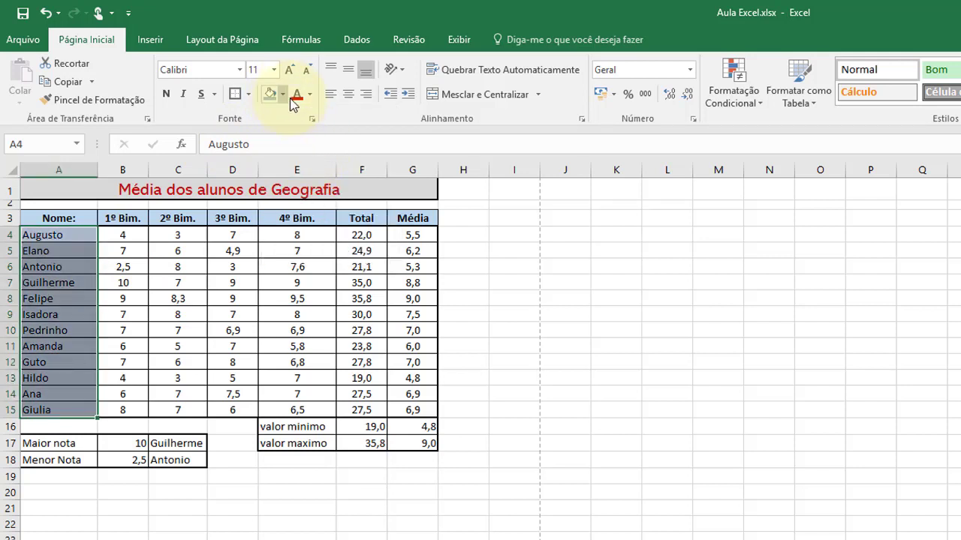
left_click(312, 94)
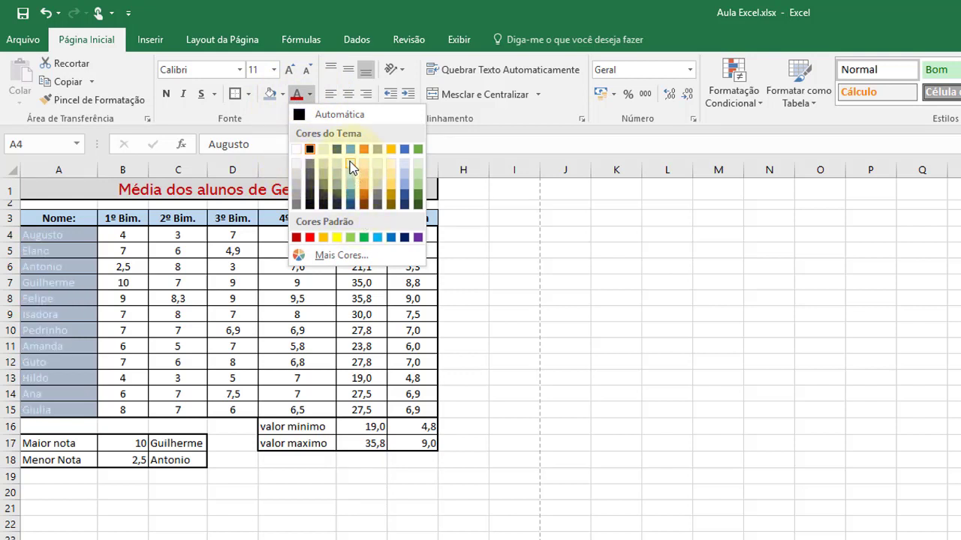
left_click(306, 205)
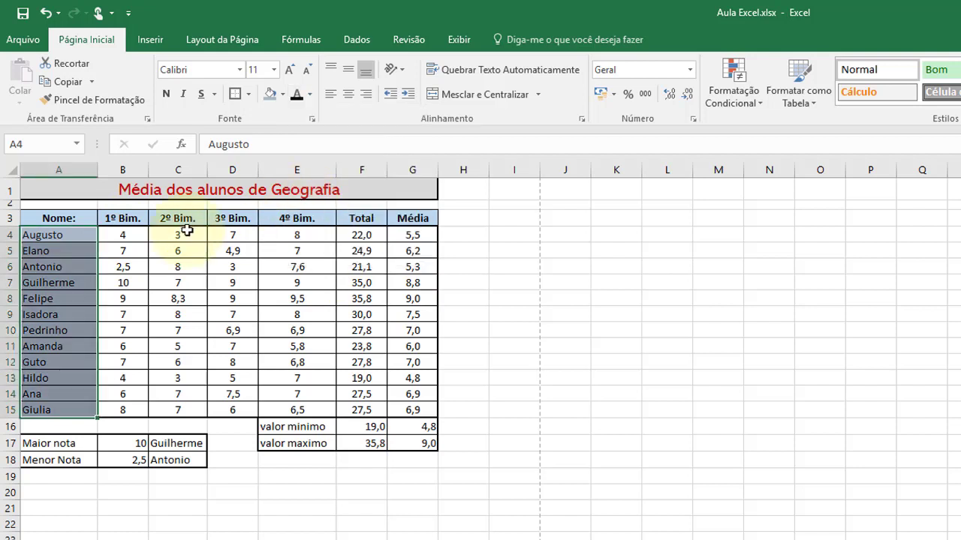
left_click(166, 94)
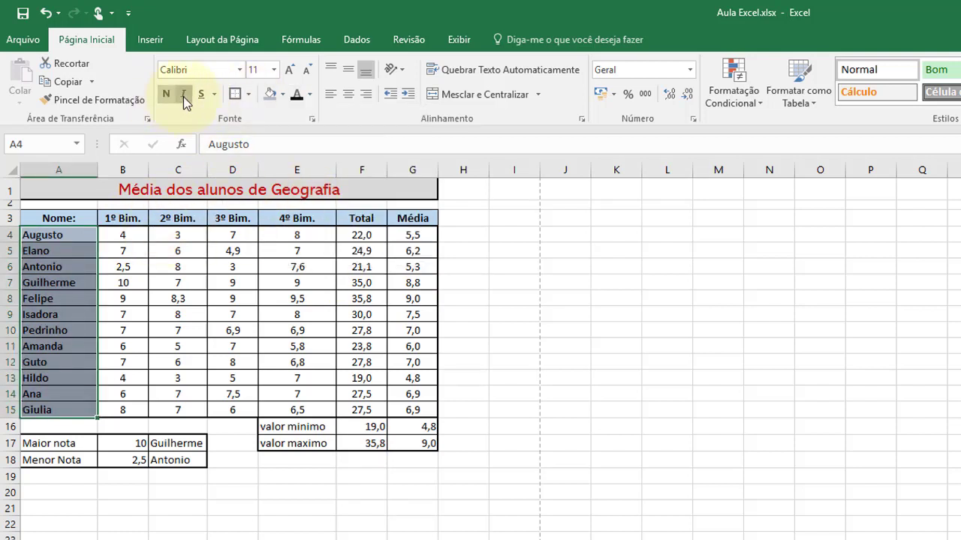
left_click(182, 94)
left_click(565, 282)
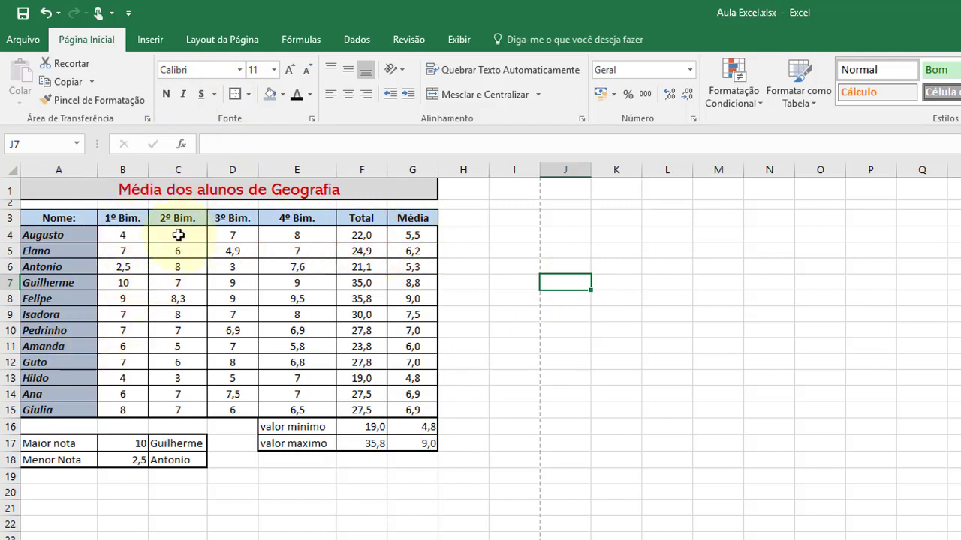
Make the Total and Média values in F4:G15 bold.
left_click_drag(361, 235, 429, 411)
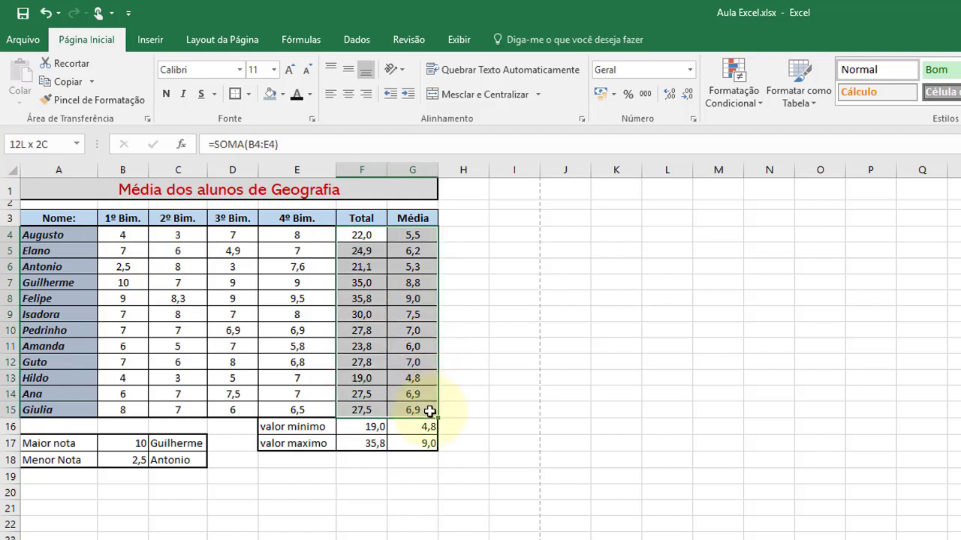
left_click(165, 96)
left_click(552, 300)
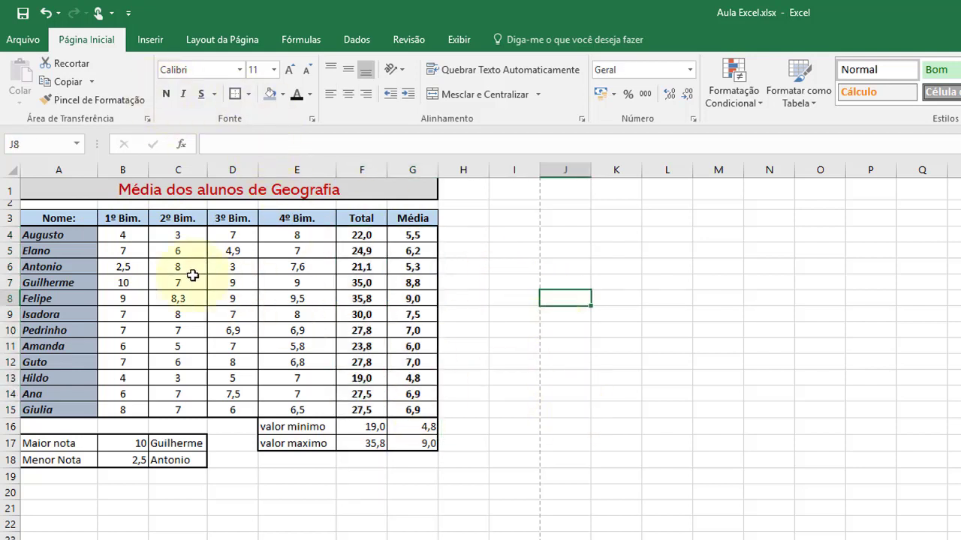
Reselect the totals, then the Maior nota/Menor Nota labels and the last three student names.
left_click_drag(361, 235, 417, 410)
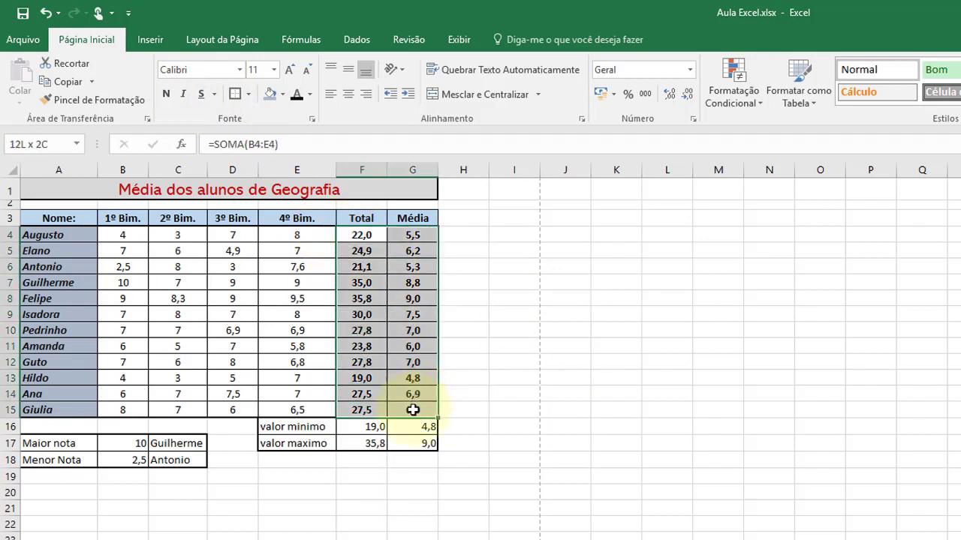
left_click(601, 407)
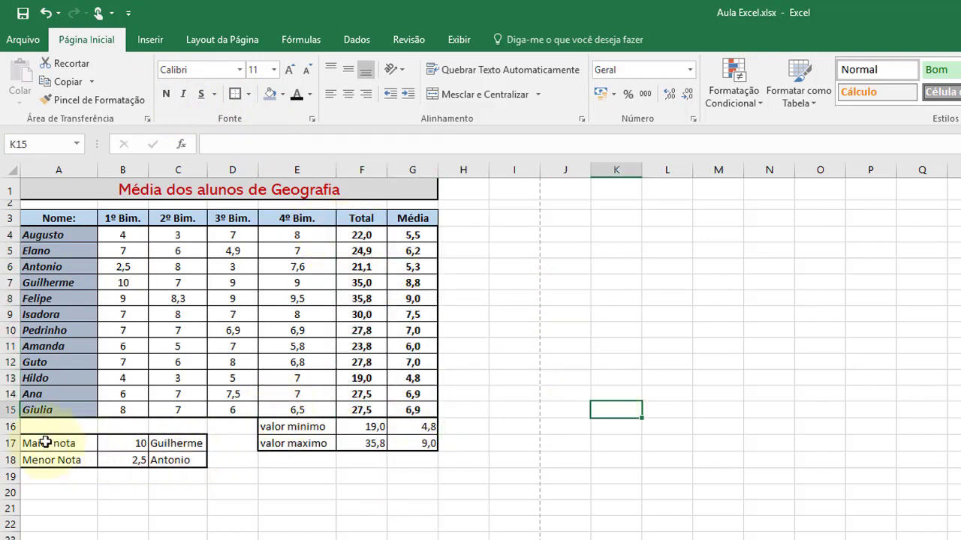
left_click_drag(46, 443, 46, 454)
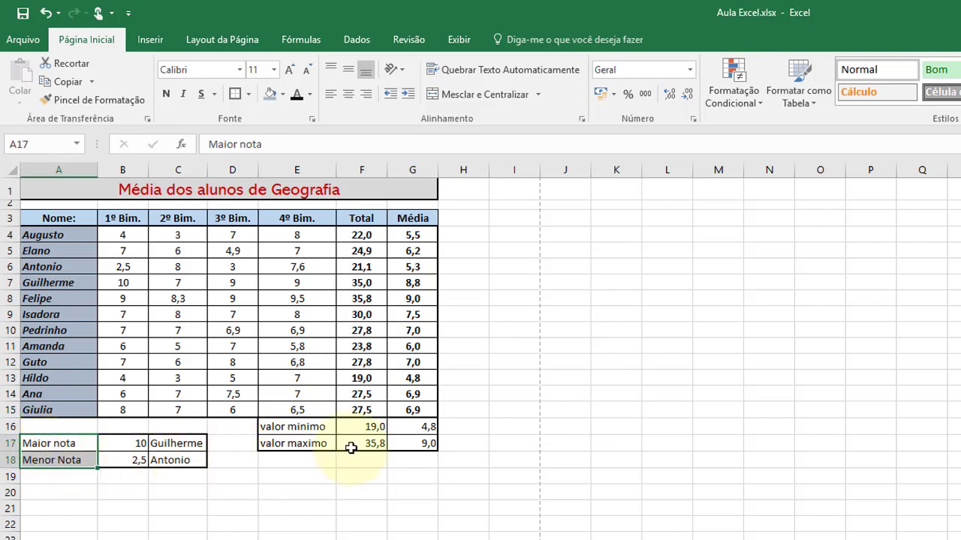
left_click(341, 523)
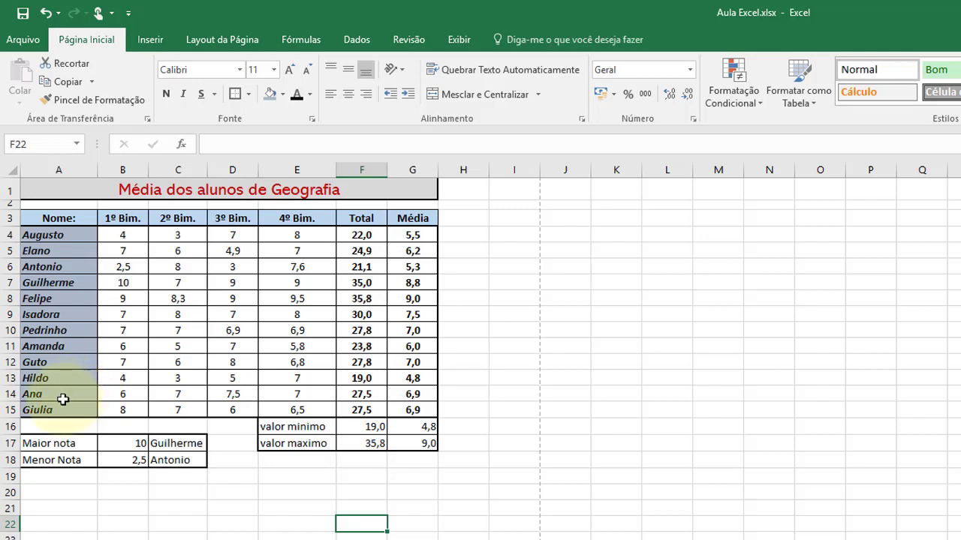
left_click_drag(64, 409, 63, 383)
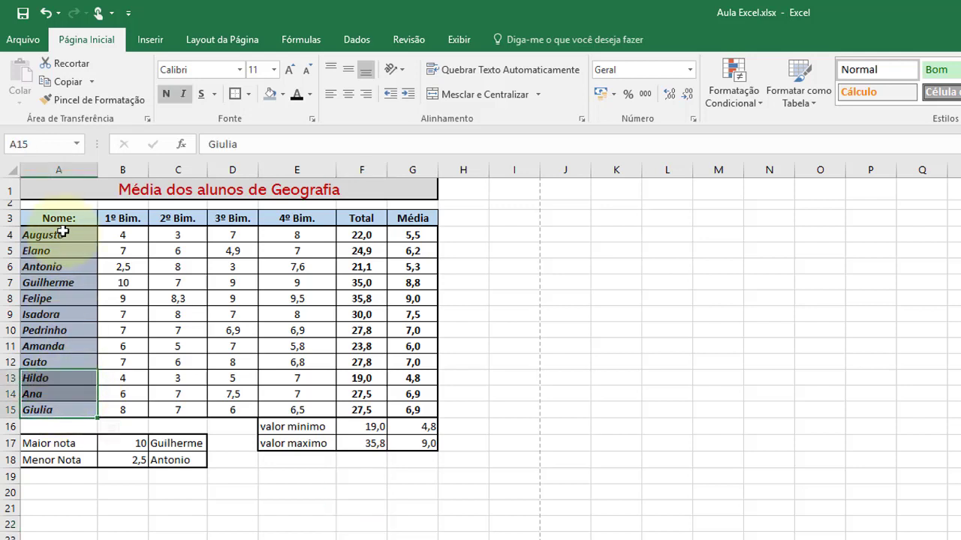
Select A4:G15 and set the border line colour to red and style to solid for Desenhar Borda.
left_click_drag(63, 234, 415, 410)
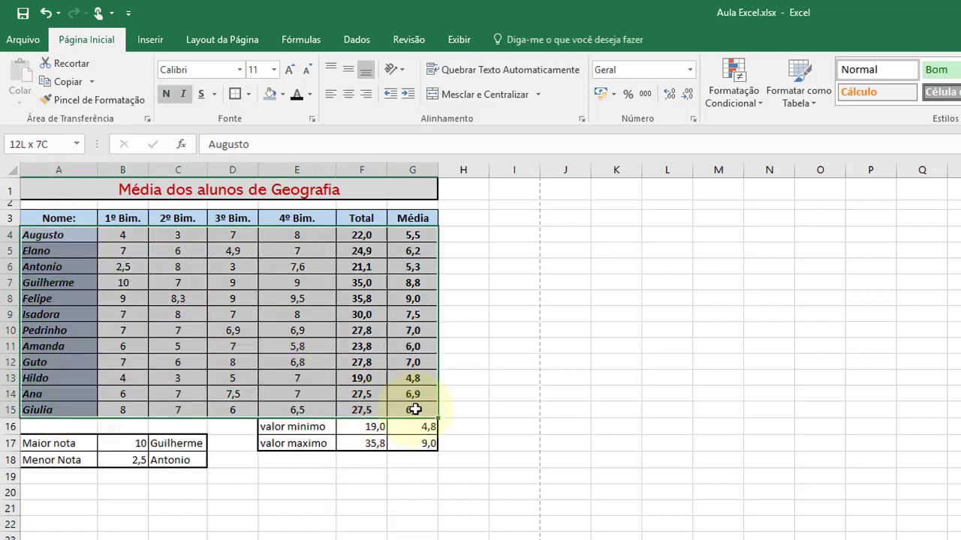
left_click(249, 90)
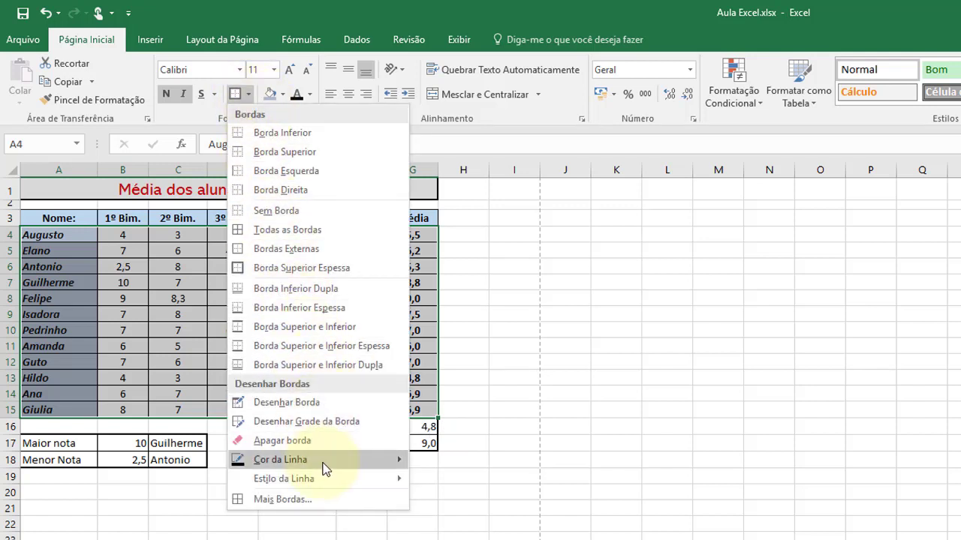
mouse_move(281, 459)
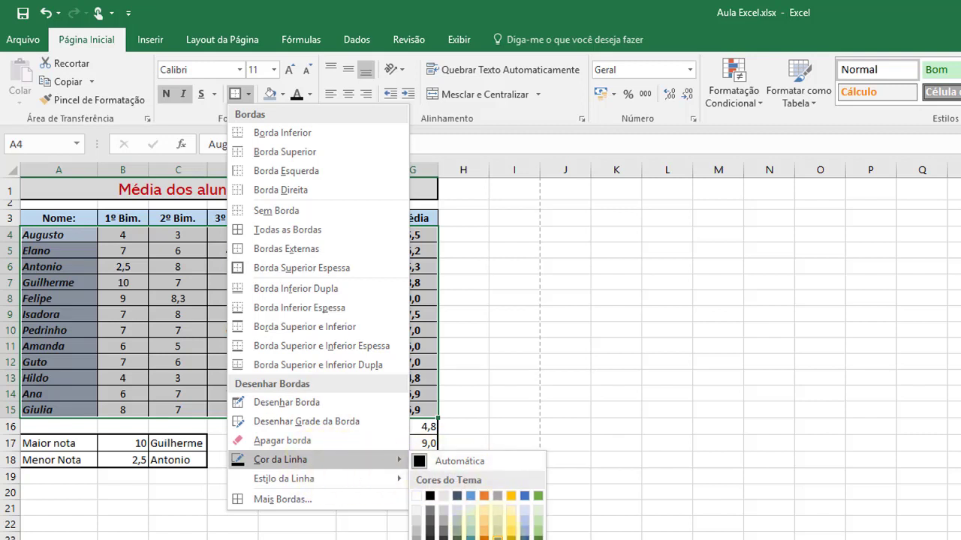
left_click(457, 526)
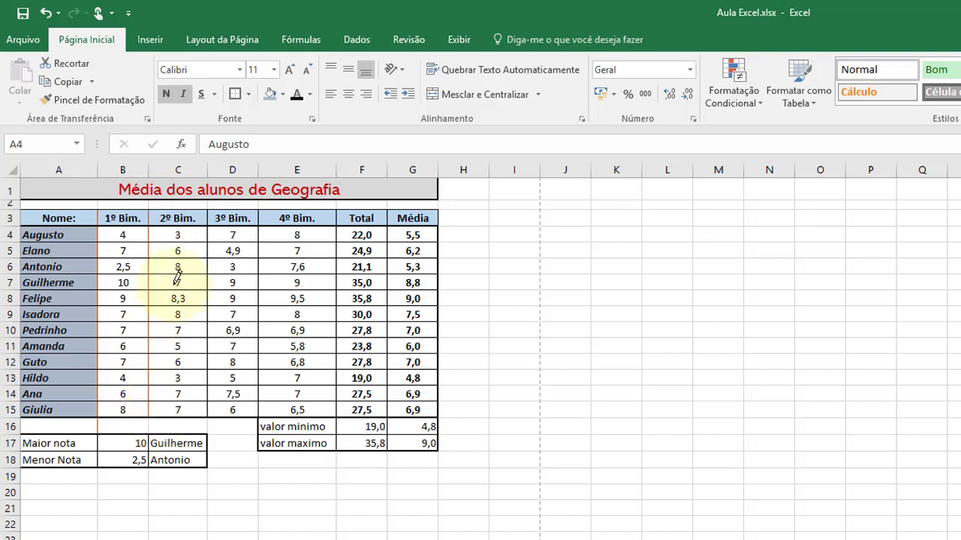
left_click(248, 94)
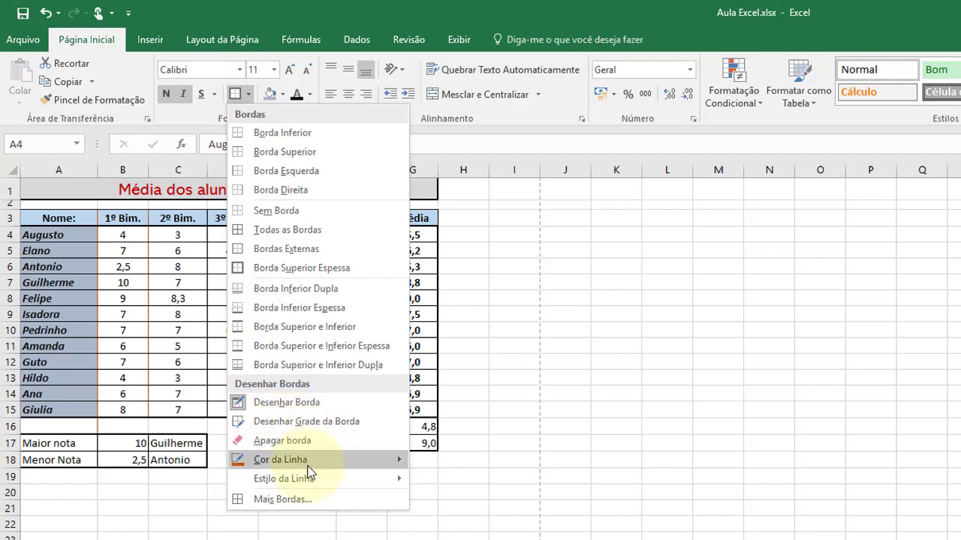
mouse_move(280, 459)
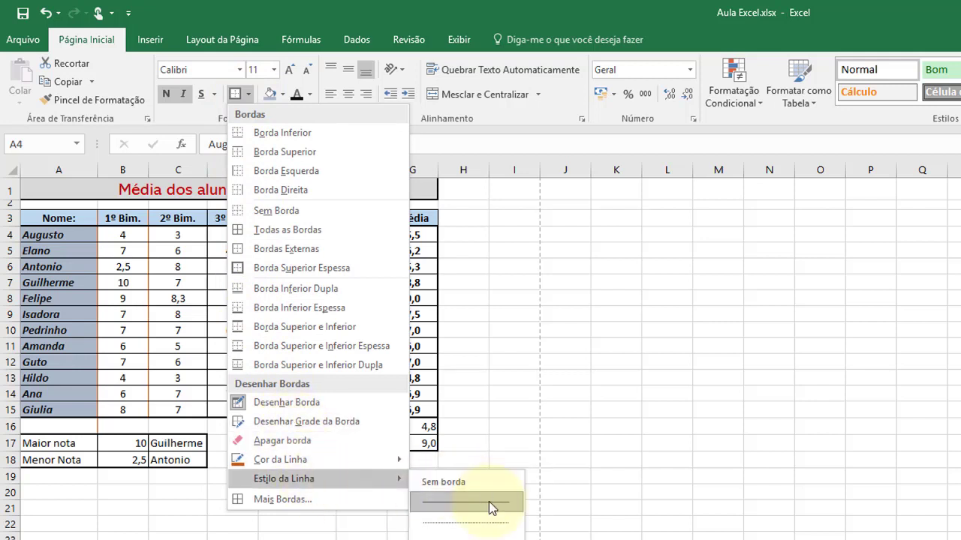
mouse_move(284, 479)
left_click(466, 500)
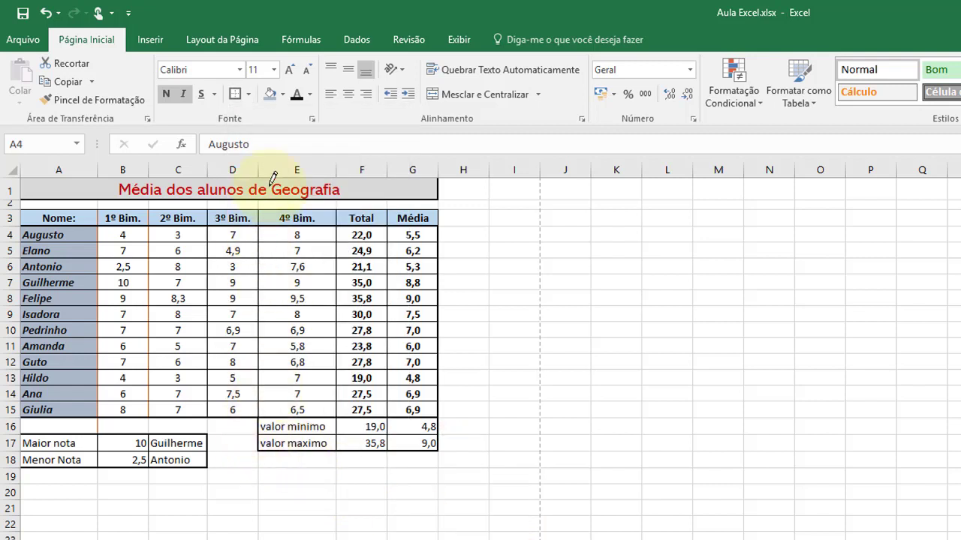
left_click(249, 91)
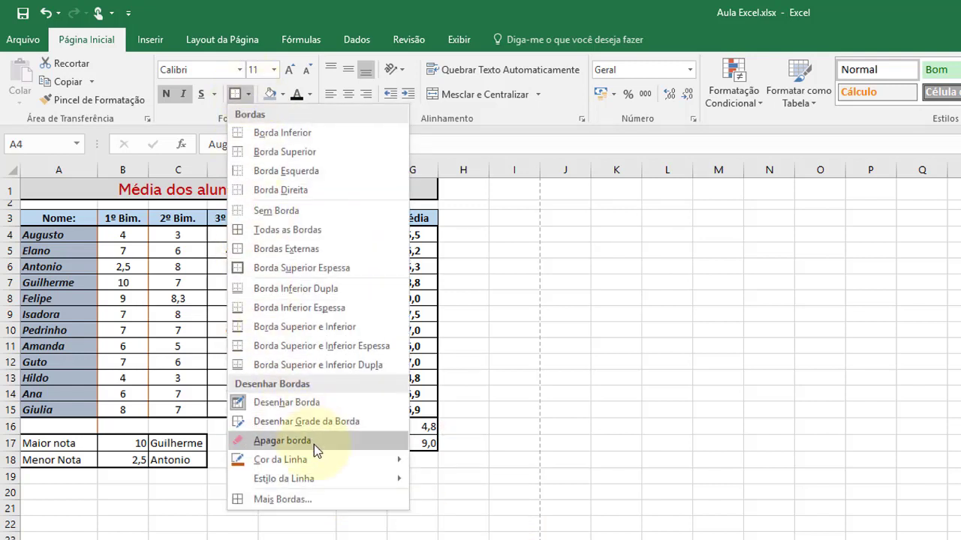
mouse_move(281, 459)
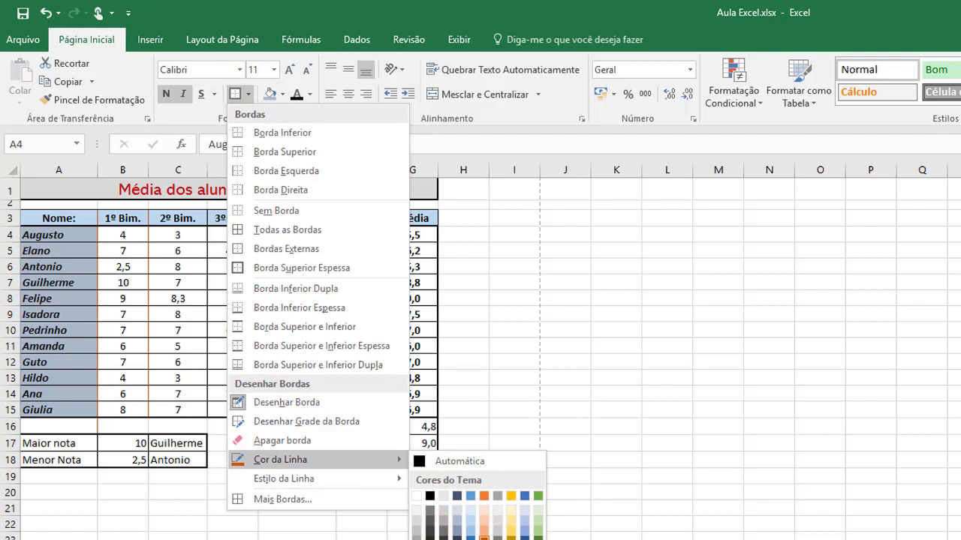
left_click(483, 536)
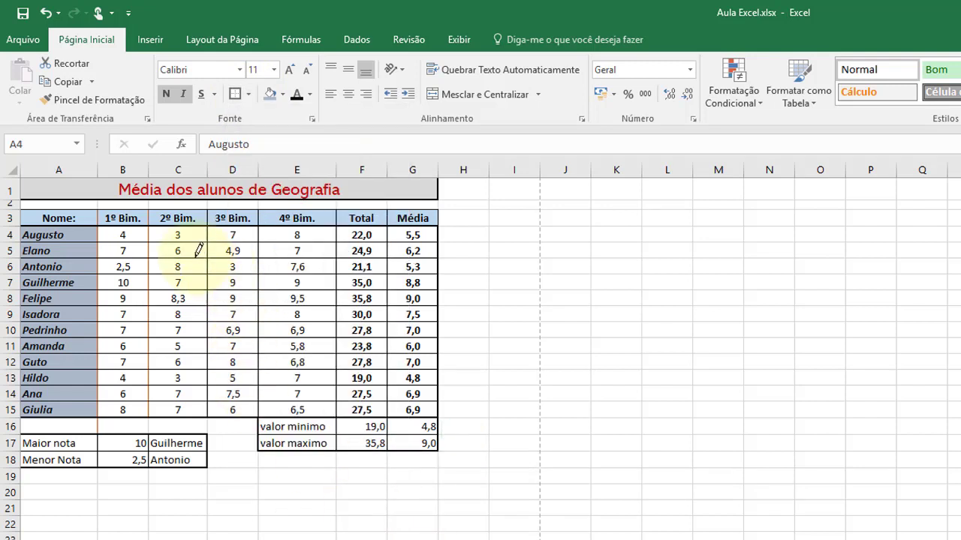
Draw red lines down the edges of columns B through F and outline the Média column.
left_click_drag(100, 206, 102, 422)
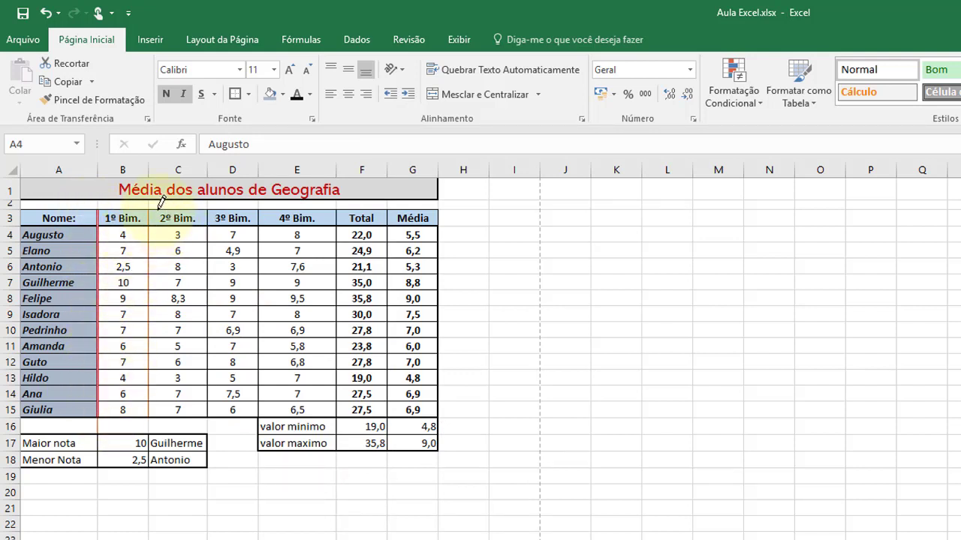
left_click_drag(154, 205, 164, 385)
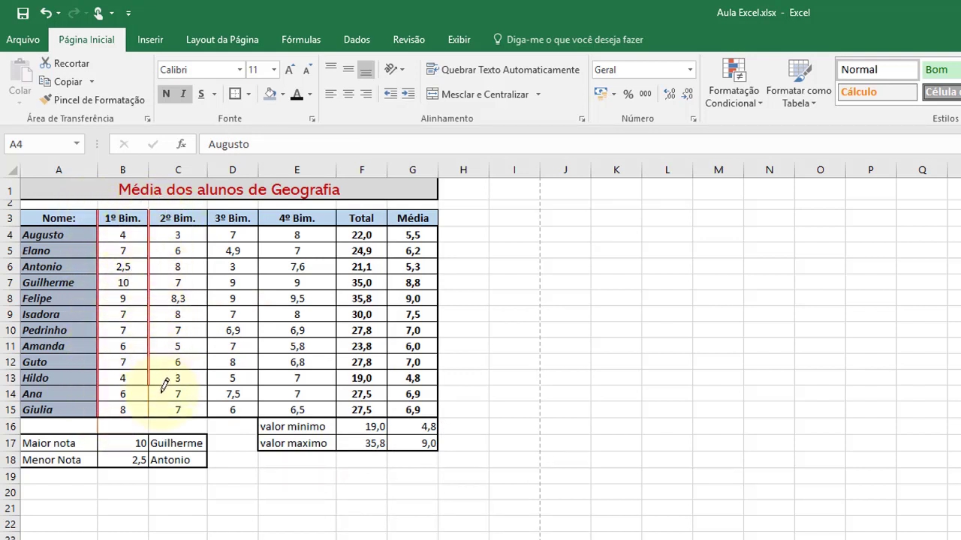
left_click_drag(209, 209, 211, 415)
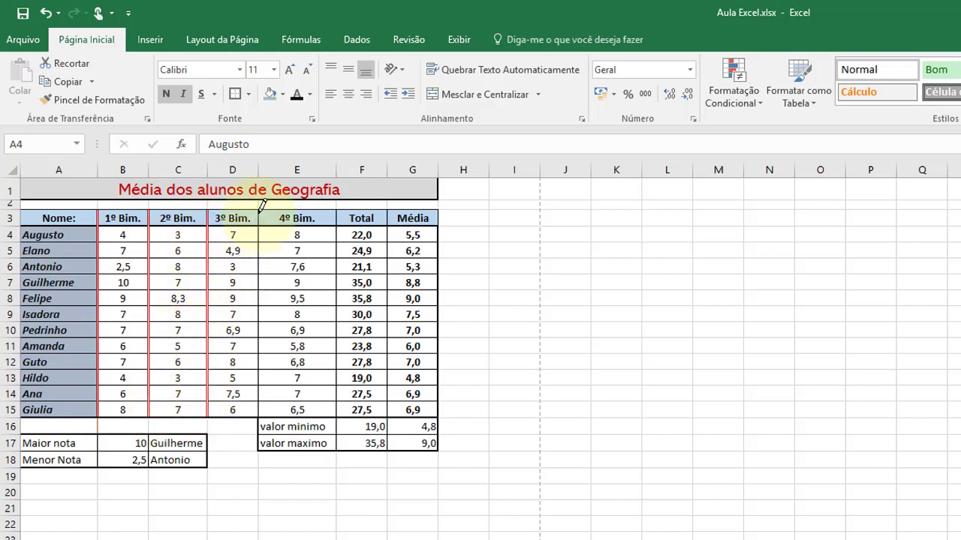
left_click_drag(259, 210, 260, 386)
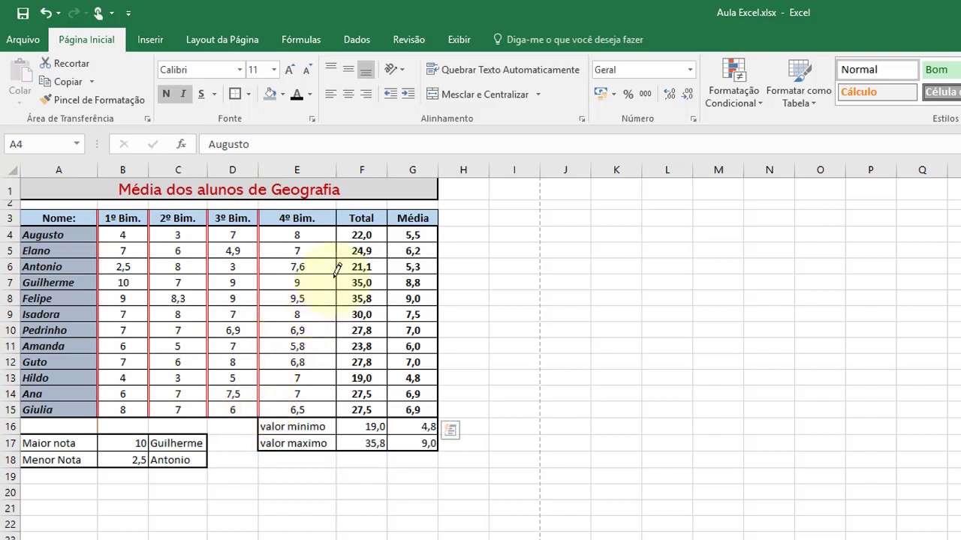
left_click_drag(337, 207, 344, 388)
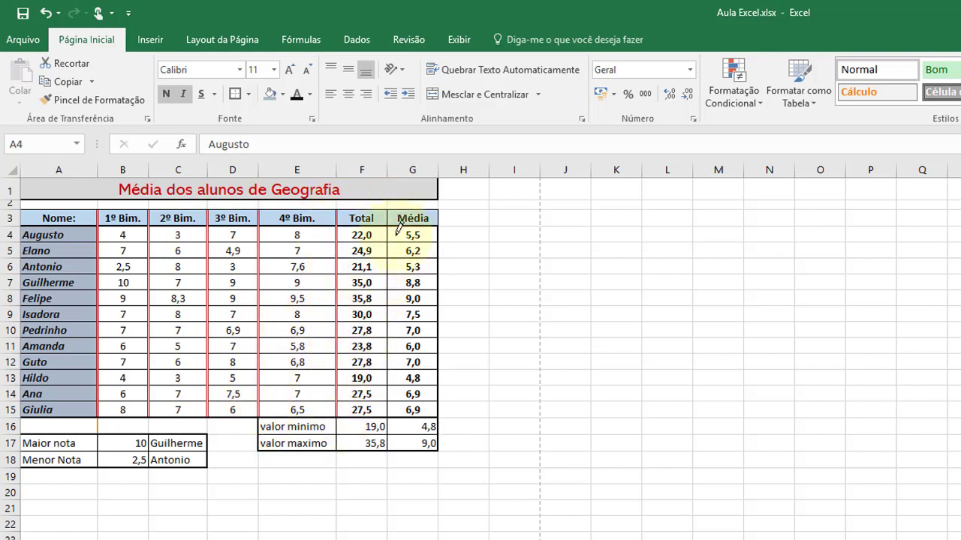
mouse_move(398, 227)
left_mouse_down()
mouse_move(407, 399)
mouse_move(450, 298)
mouse_move(439, 406)
left_mouse_up()
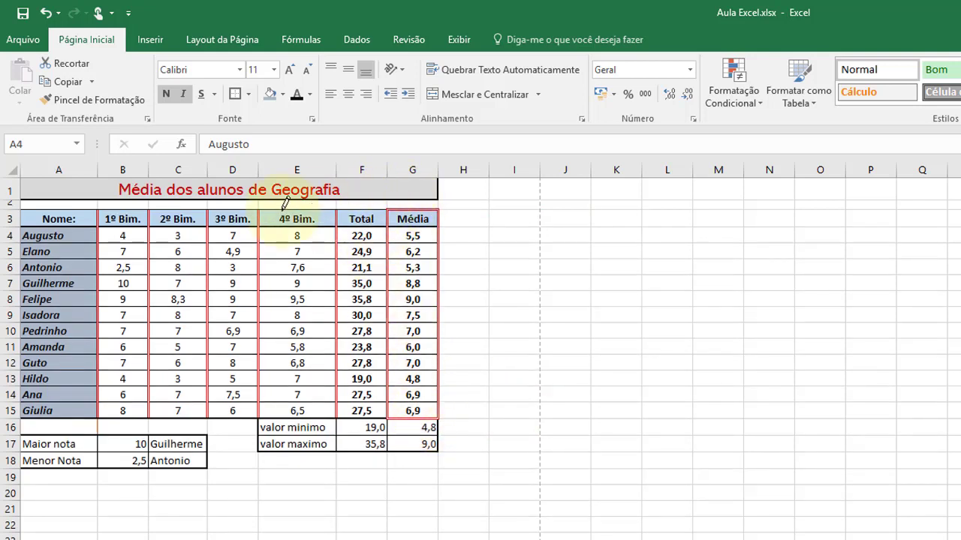
Undo a misdrawn border, then outline the E16:G17 and A17:C18 blocks in red.
mouse_move(285, 204)
left_mouse_down()
mouse_move(265, 414)
mouse_move(425, 441)
left_mouse_up()
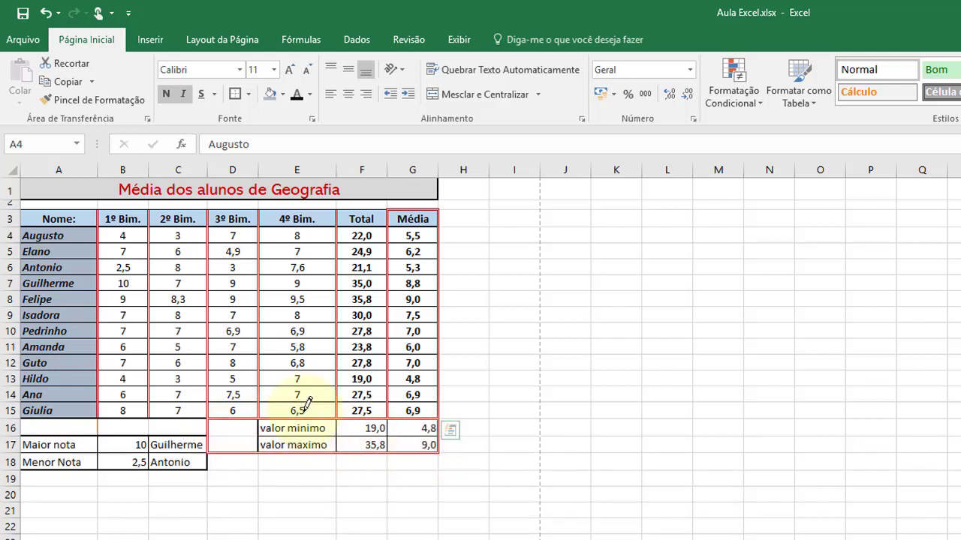
key("ctrl+z")
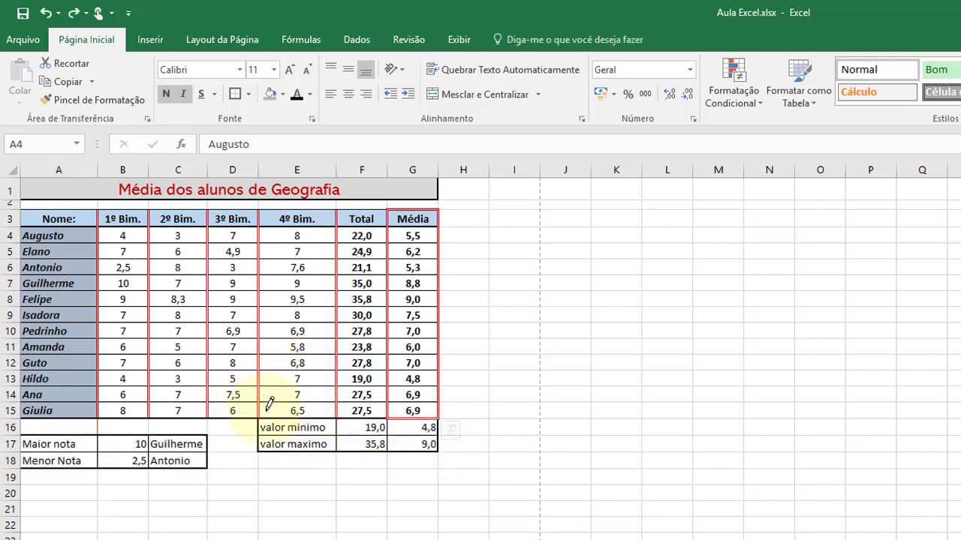
left_click_drag(264, 412, 406, 442)
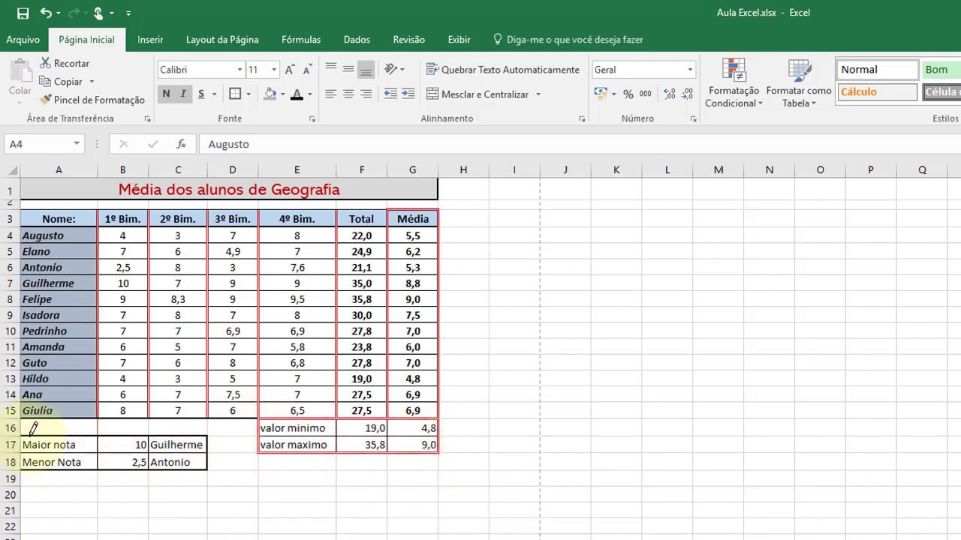
left_click_drag(27, 429, 193, 458)
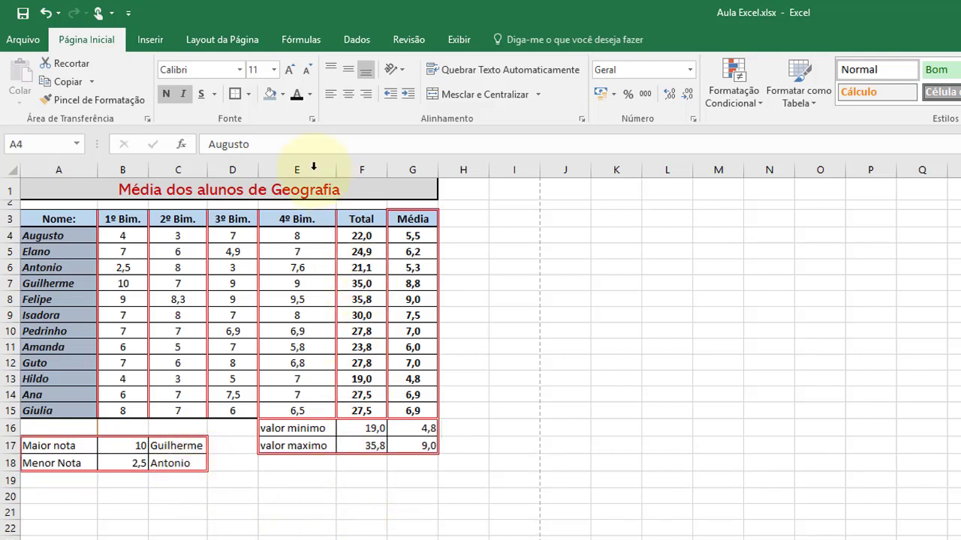
key("ctrl+shift+Right")
key("ctrl+shift+Down")
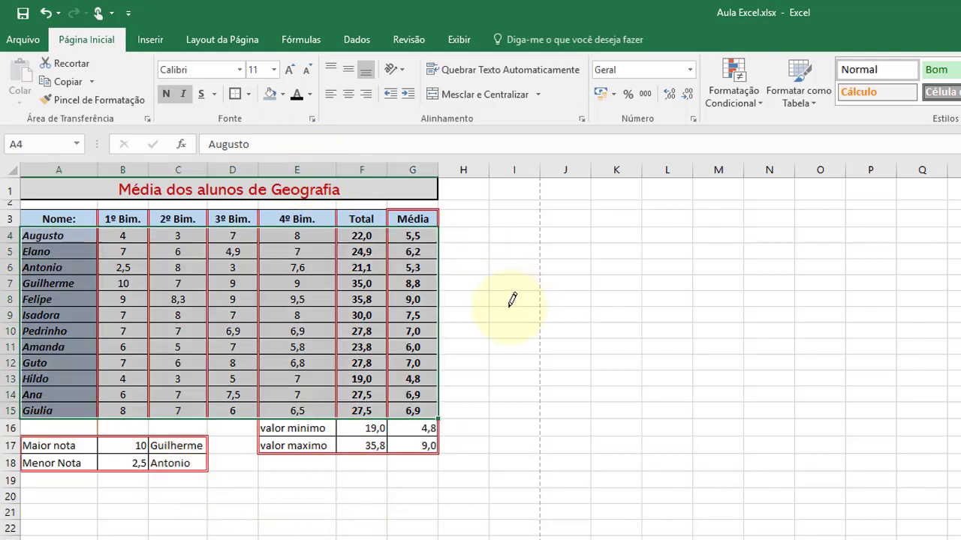
Select the header cells A3 through E3.
left_click(497, 308)
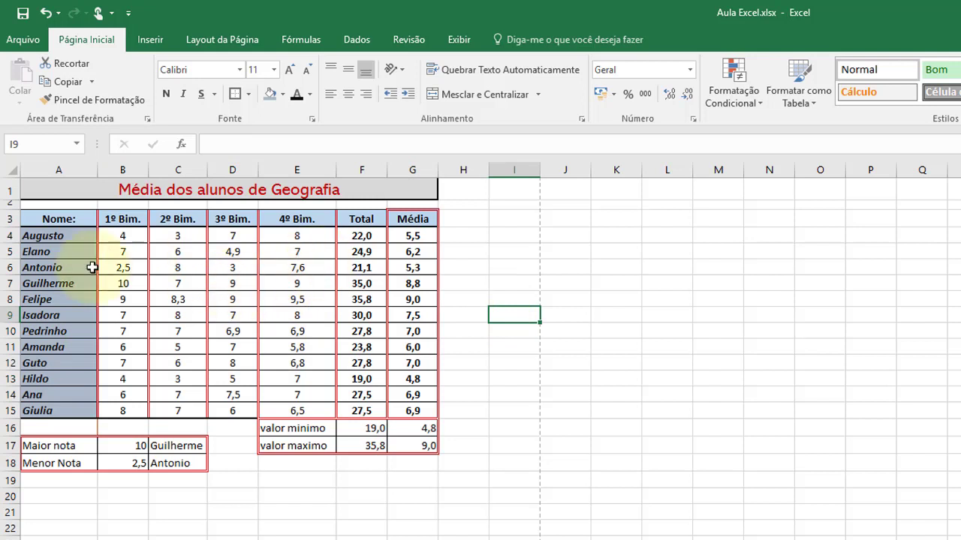
left_click(59, 218)
left_click_drag(108, 218, 296, 219)
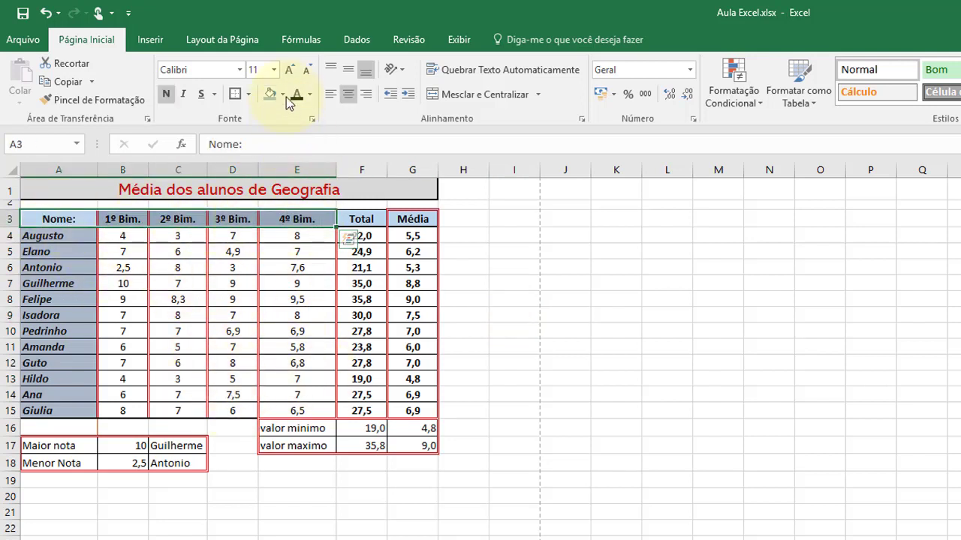
Erase stray border lines near the header row and Média heading using Apagar borda, then open the File Informações page.
left_click(248, 94)
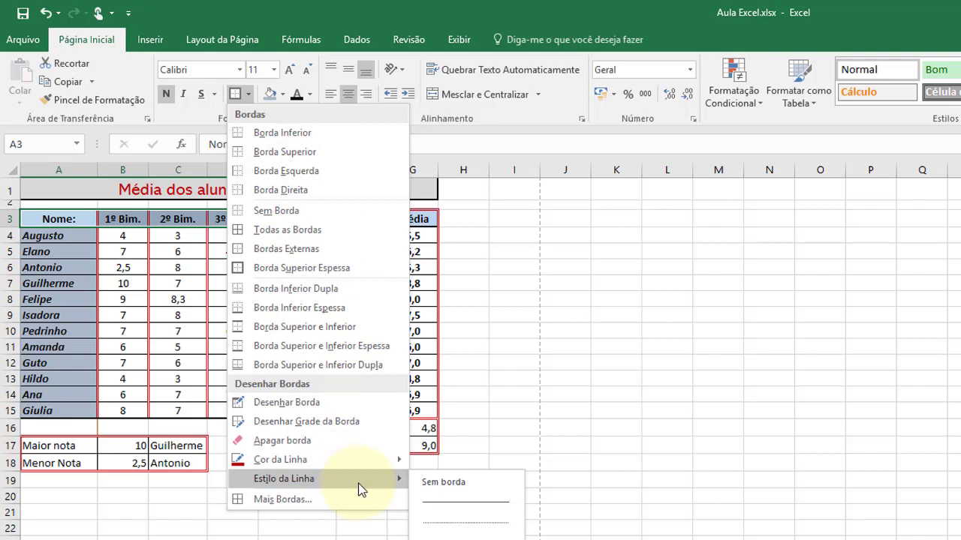
mouse_move(280, 459)
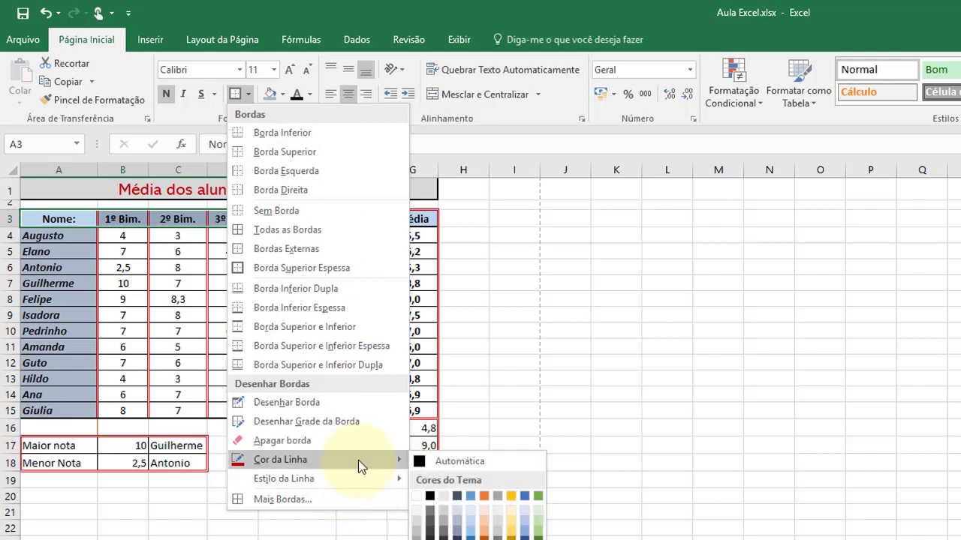
left_click(338, 444)
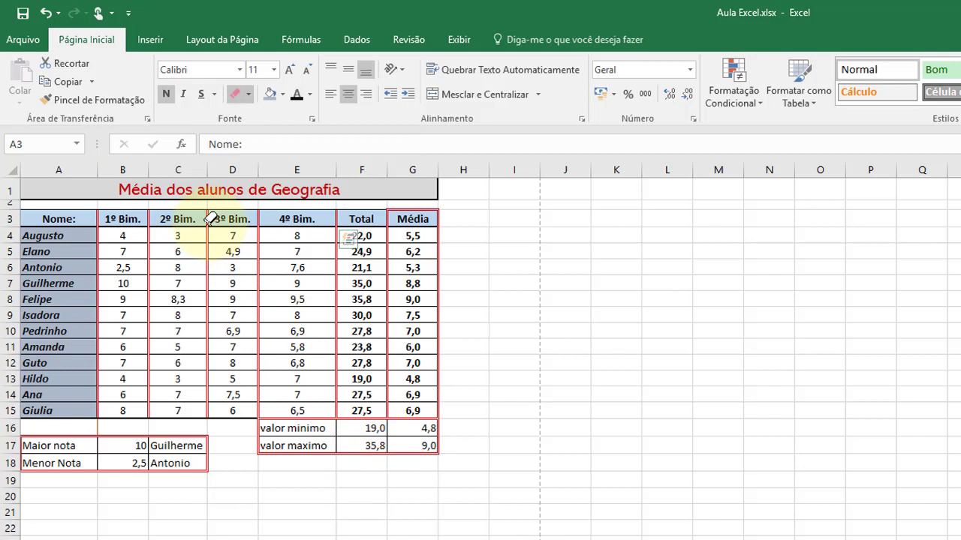
left_click(423, 206)
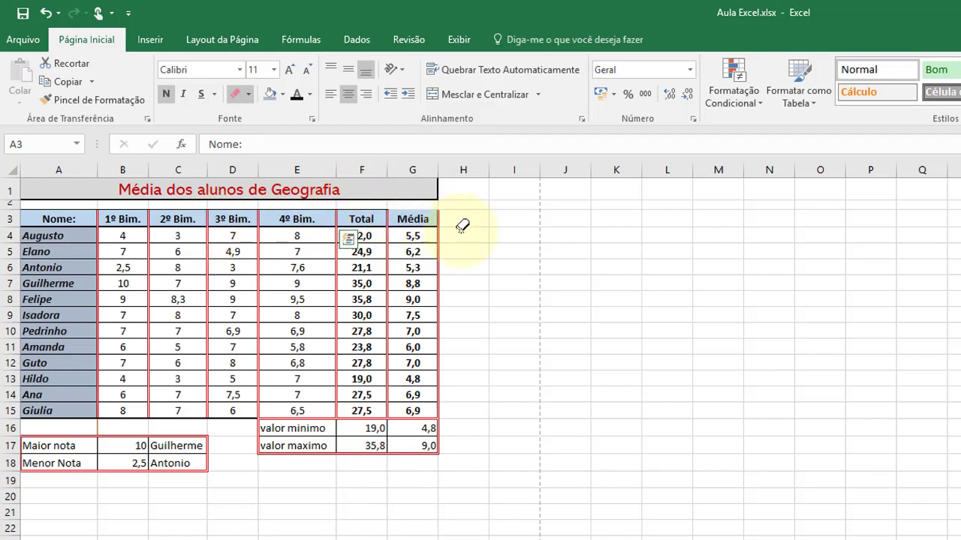
left_click(419, 205)
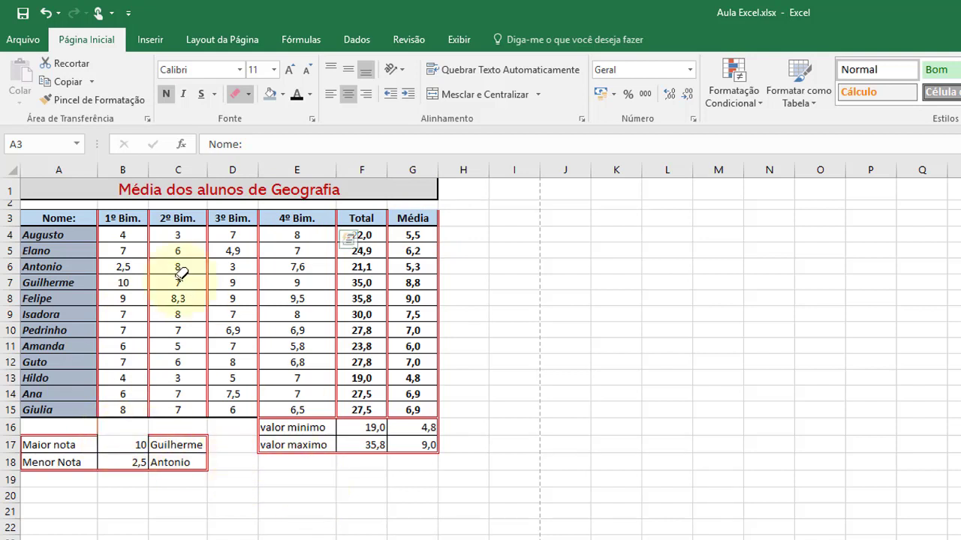
left_click(23, 39)
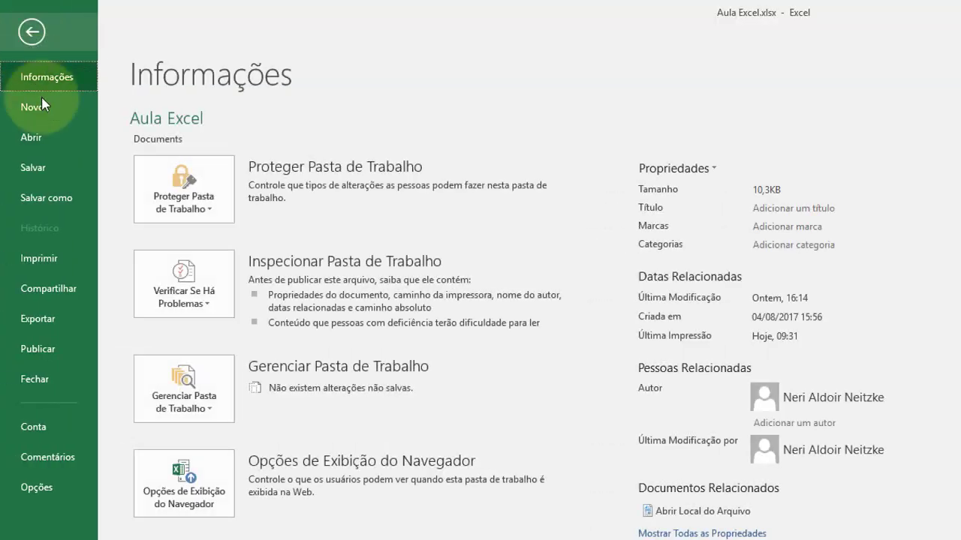
Check the red-bordered table's print preview on a portrait Letter page, then return to the sheet.
left_click(42, 258)
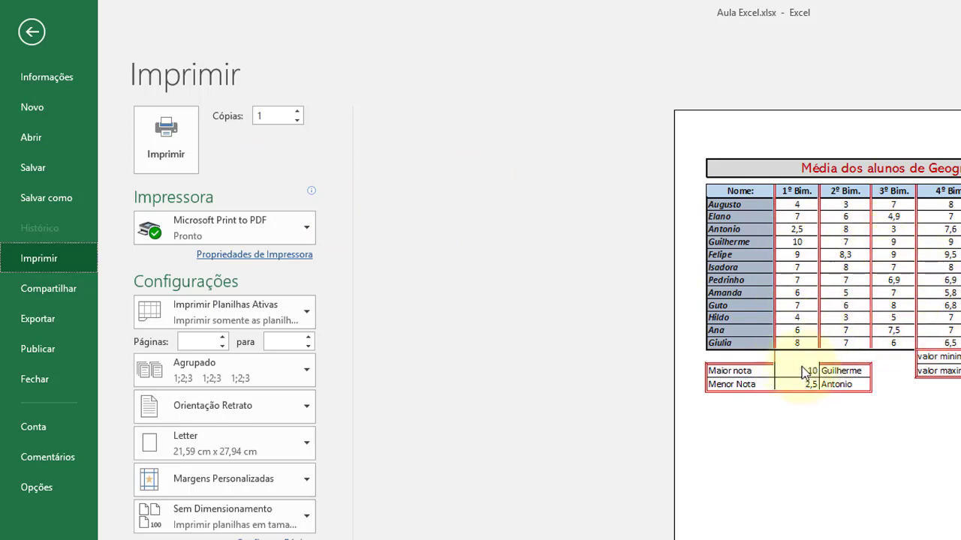
left_click(31, 32)
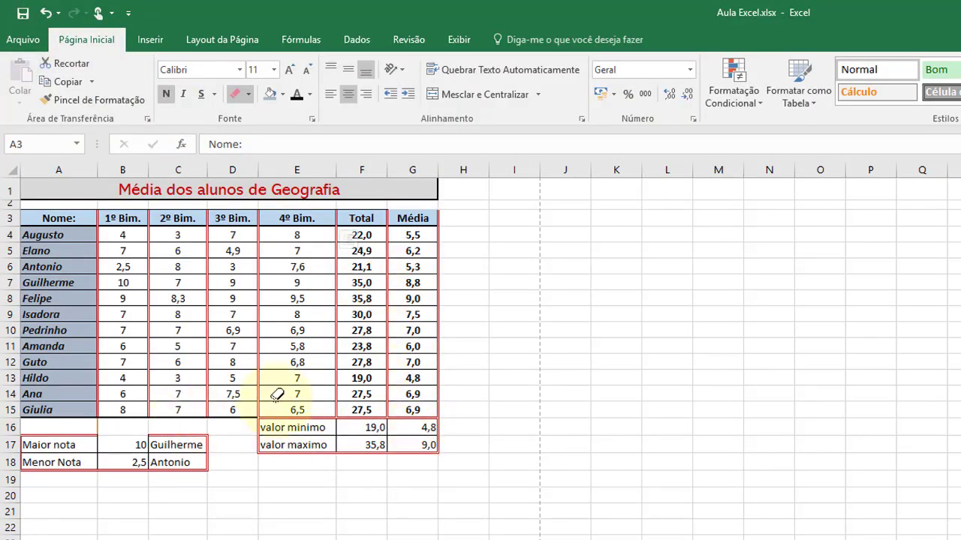
Erase the red borders around the Maior nota/Menor Nota block A17:C18.
left_click_drag(61, 433, 205, 462)
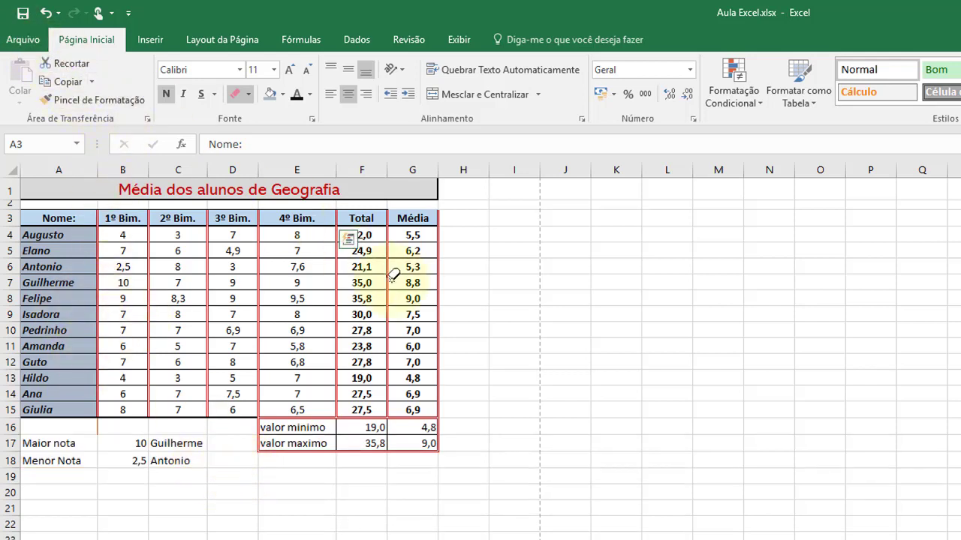
key("Escape")
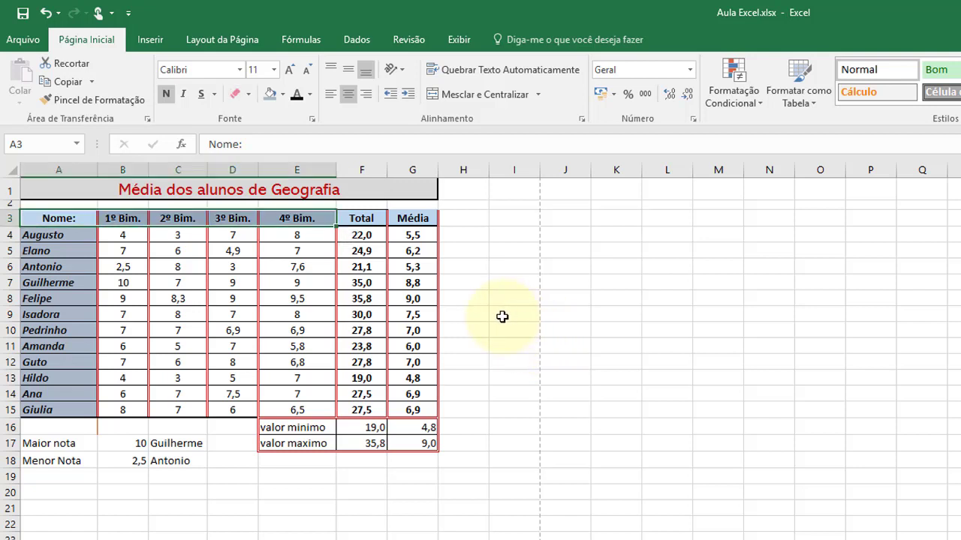
left_click(512, 427)
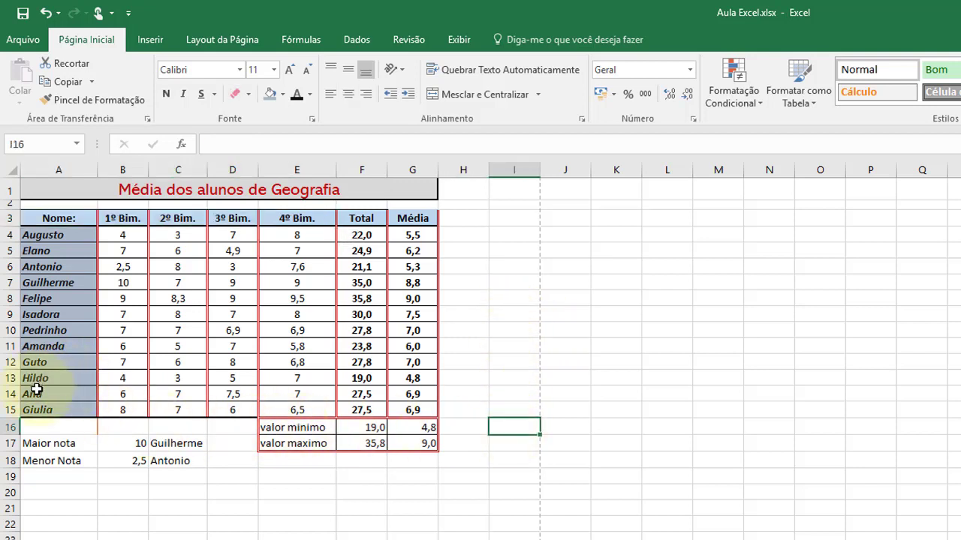
Select the Ana and Giulia rows A14:C15 as the formatting source.
left_click_drag(53, 393, 193, 412)
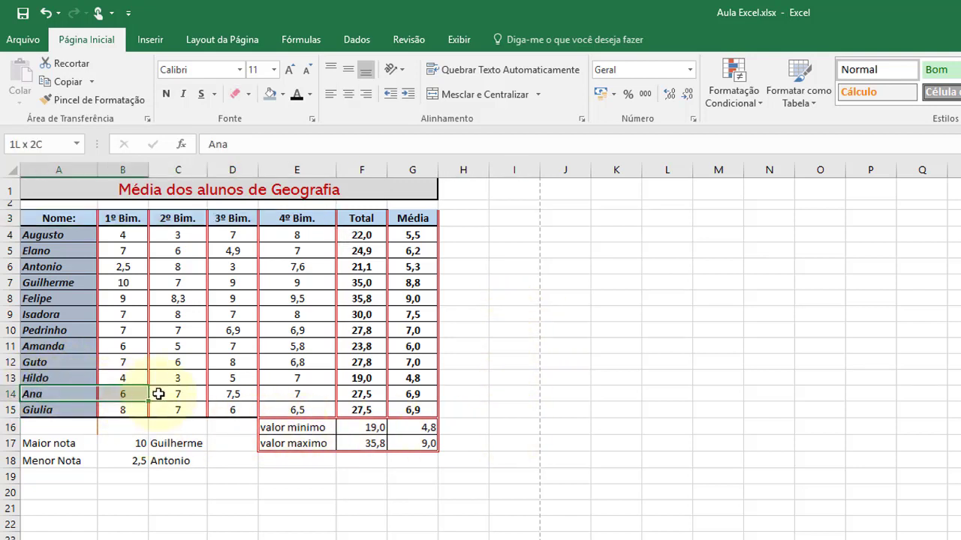
left_click(232, 492)
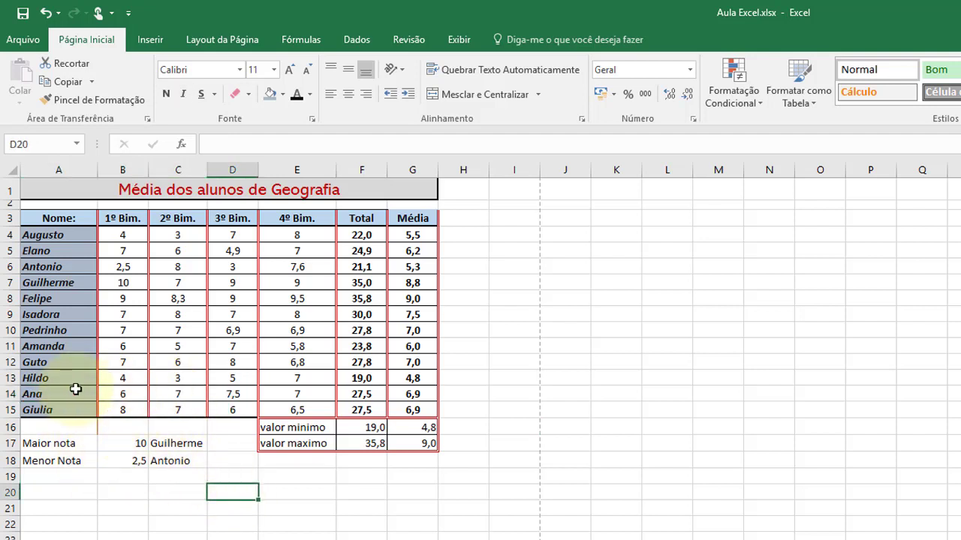
left_click_drag(60, 441, 182, 453)
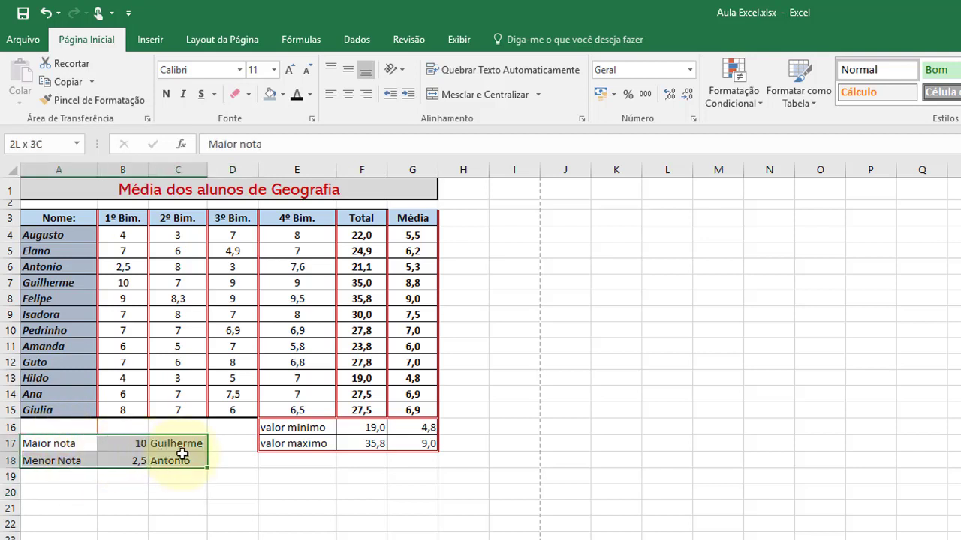
mouse_move(64, 447)
left_mouse_down()
mouse_move(57, 462)
mouse_move(181, 462)
left_mouse_up()
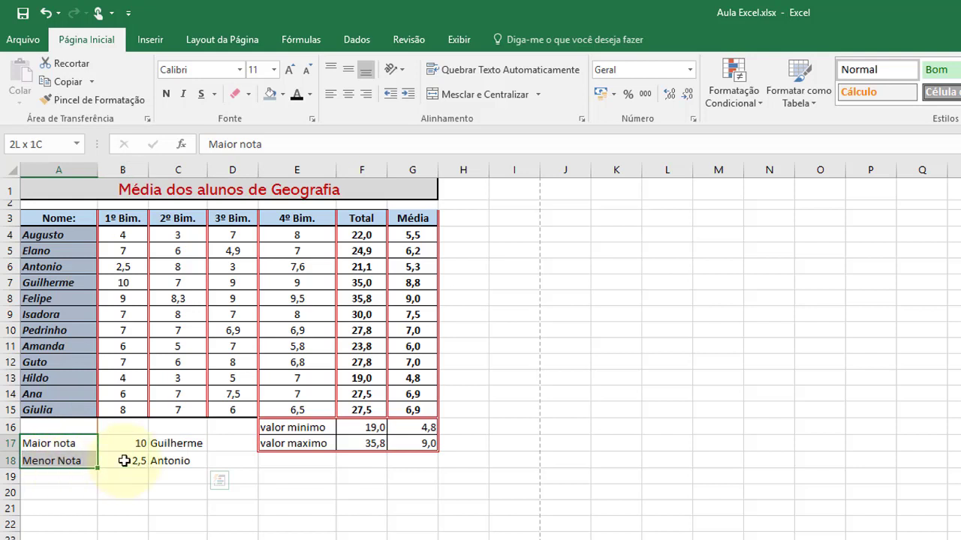
left_click(180, 508)
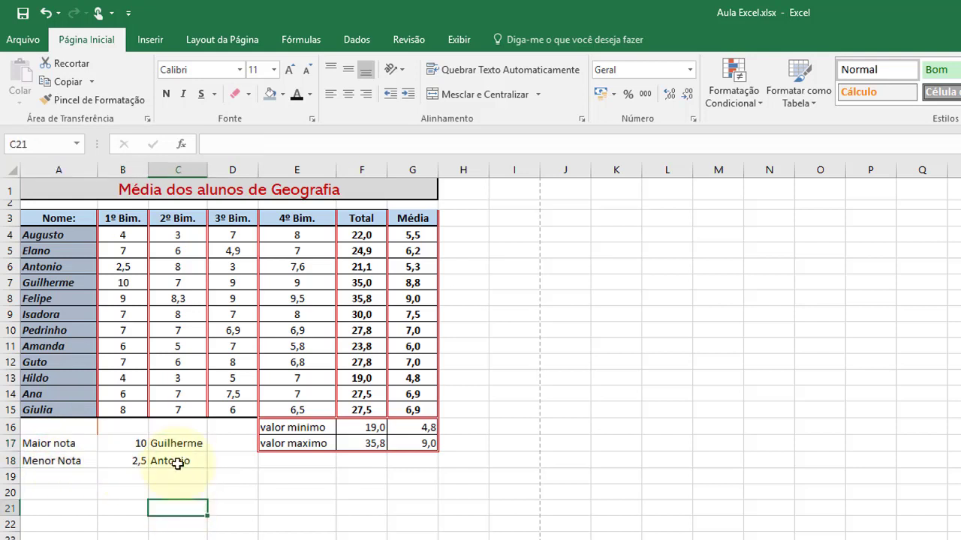
mouse_move(60, 394)
left_mouse_down()
mouse_move(59, 412)
mouse_move(181, 412)
left_mouse_up()
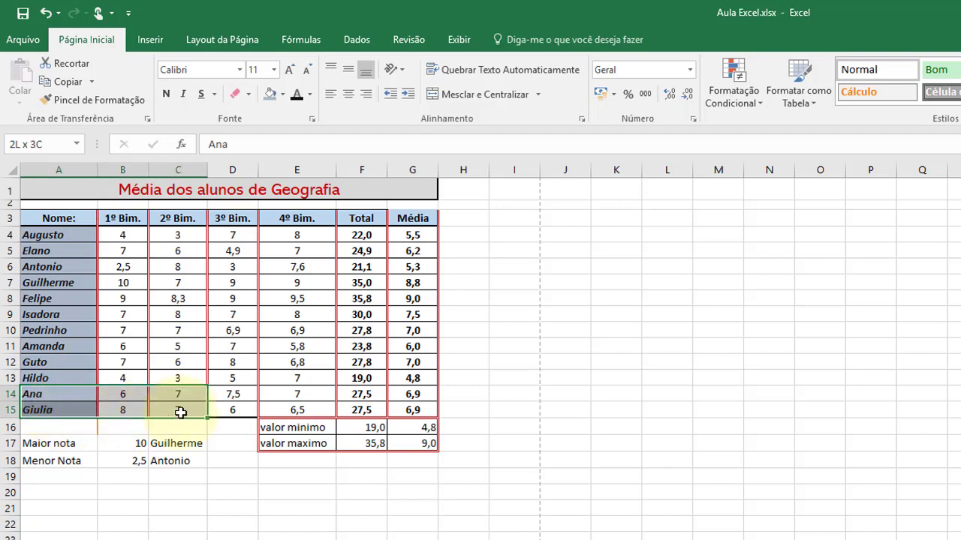
Copy the A14:C15 student-row formatting onto A17:C18 with Pincel de Formatação.
left_click(73, 98)
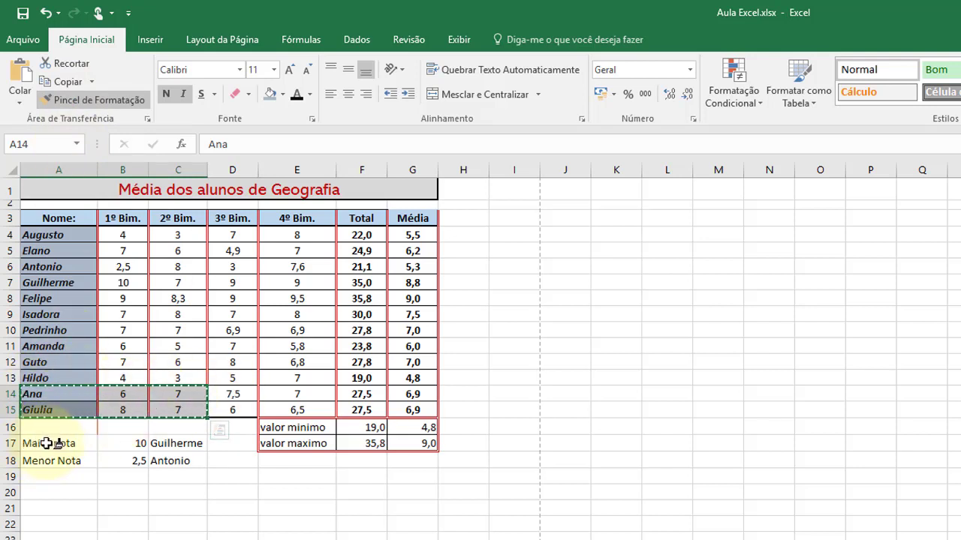
left_click_drag(47, 443, 178, 460)
left_click(170, 529)
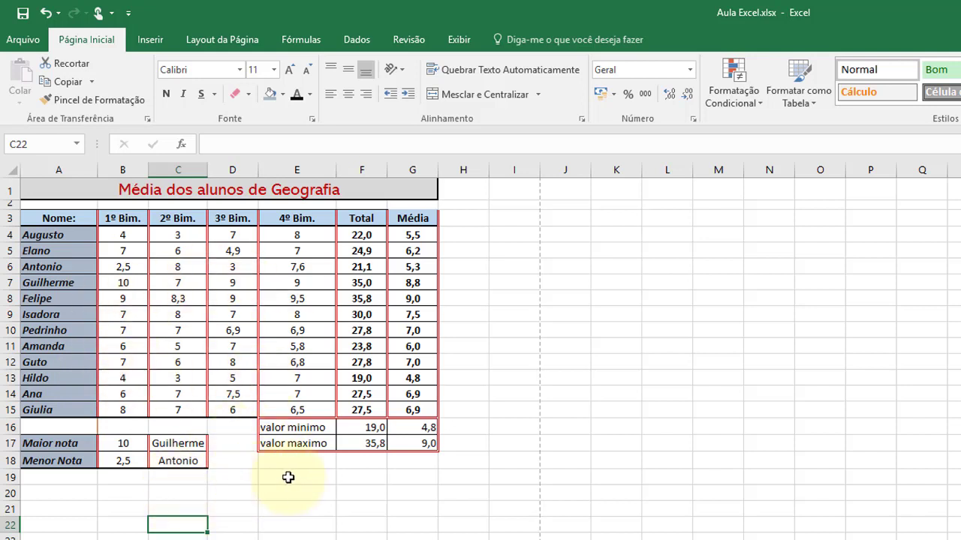
left_click(408, 495)
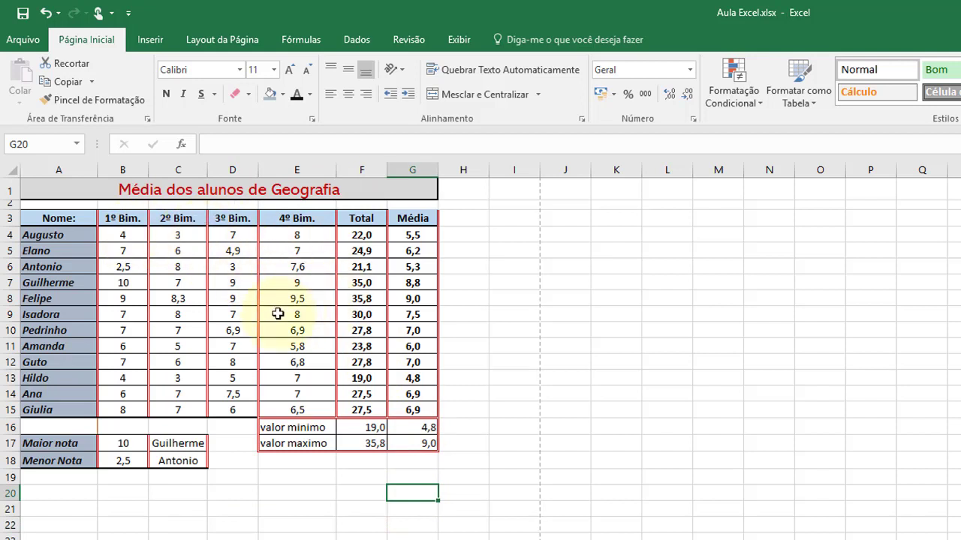
Select the entire sheet and clear all formats with Alt+H, E, F.
left_click(12, 168)
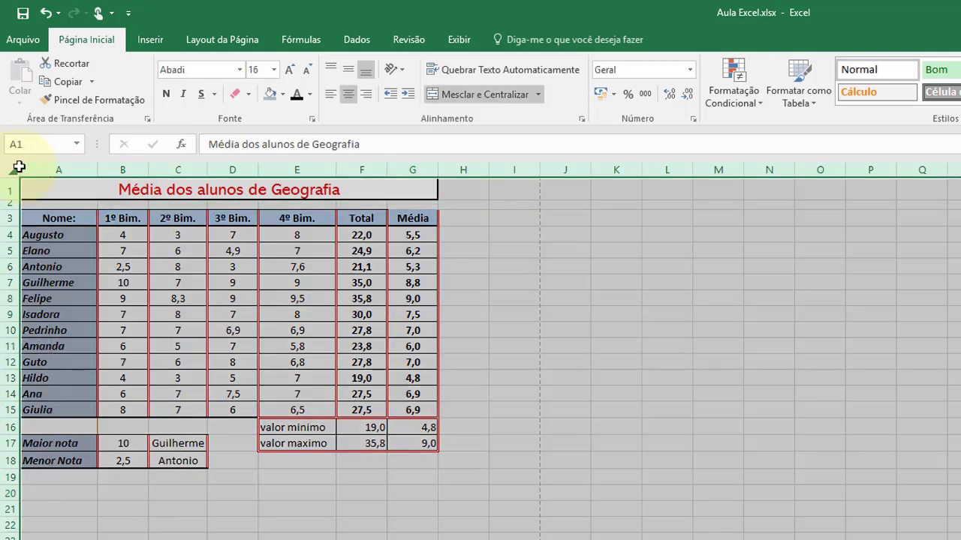
left_click(375, 507)
left_click(10, 170)
key("alt+h")
key("e")
key("f")
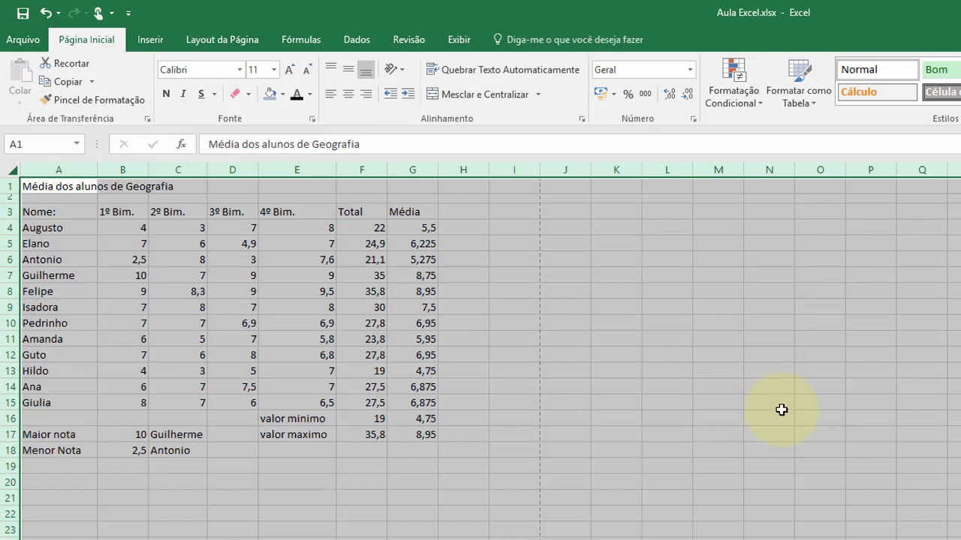
left_click(781, 410)
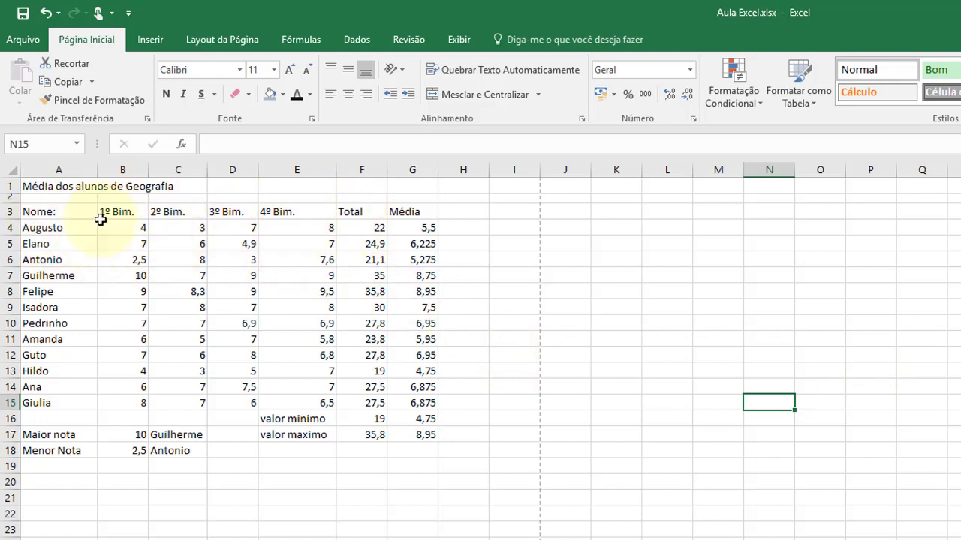
left_click(23, 39)
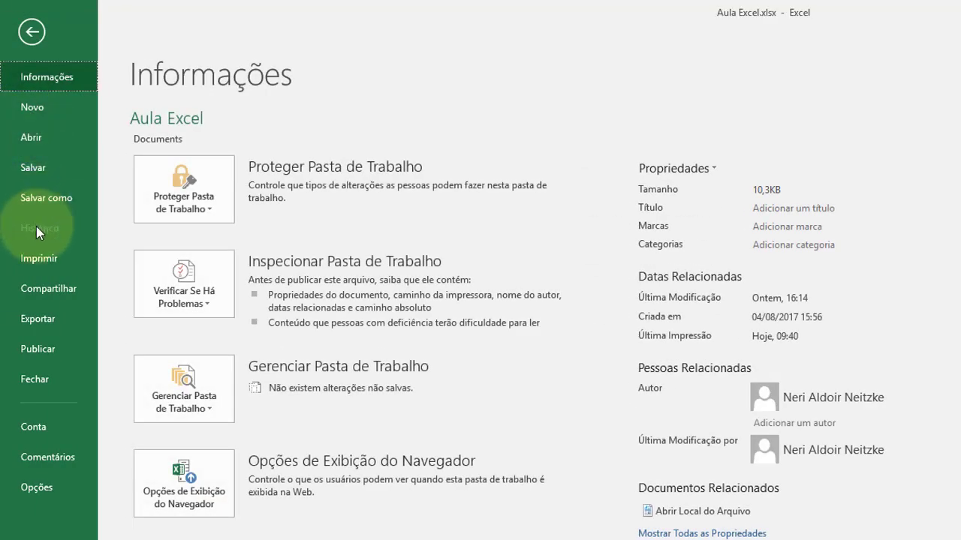
left_click(50, 262)
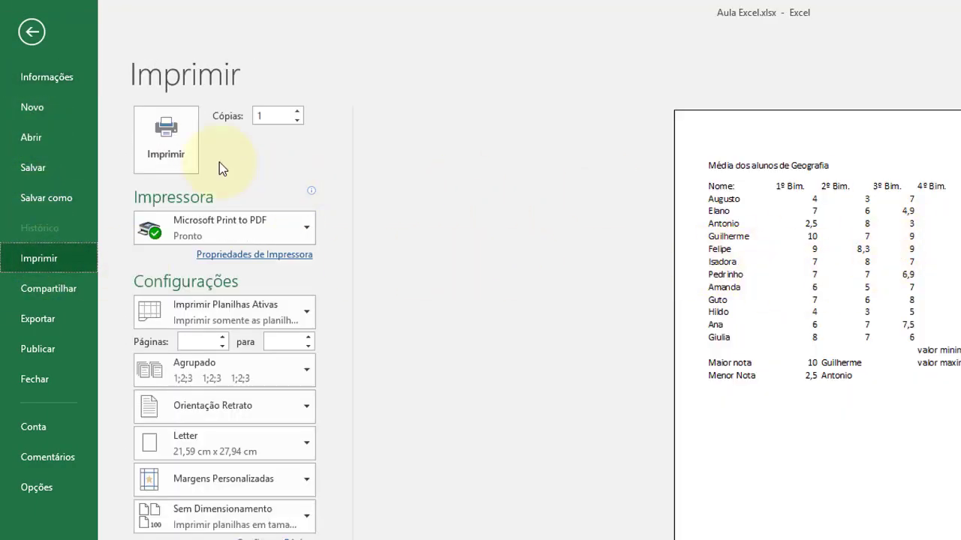
left_click(32, 31)
left_click(218, 467)
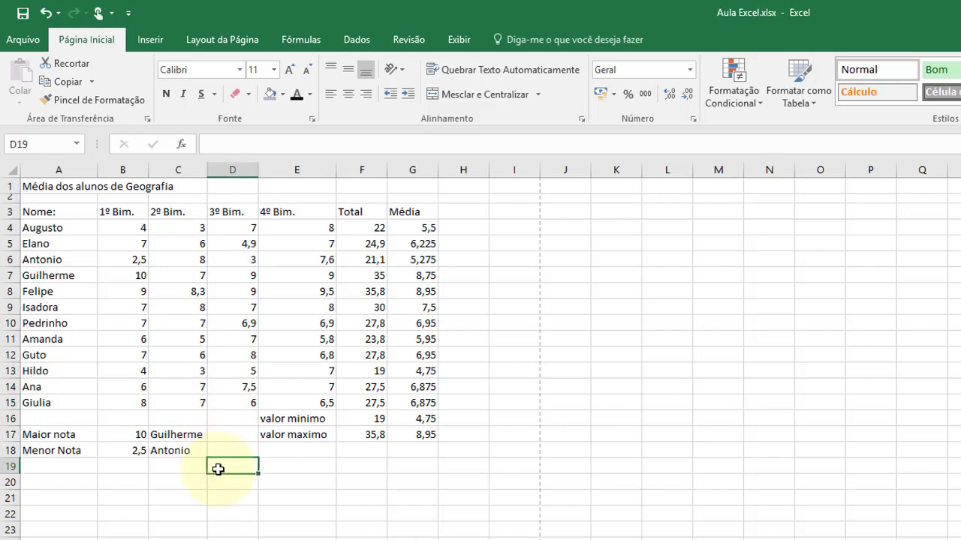
left_click(465, 292)
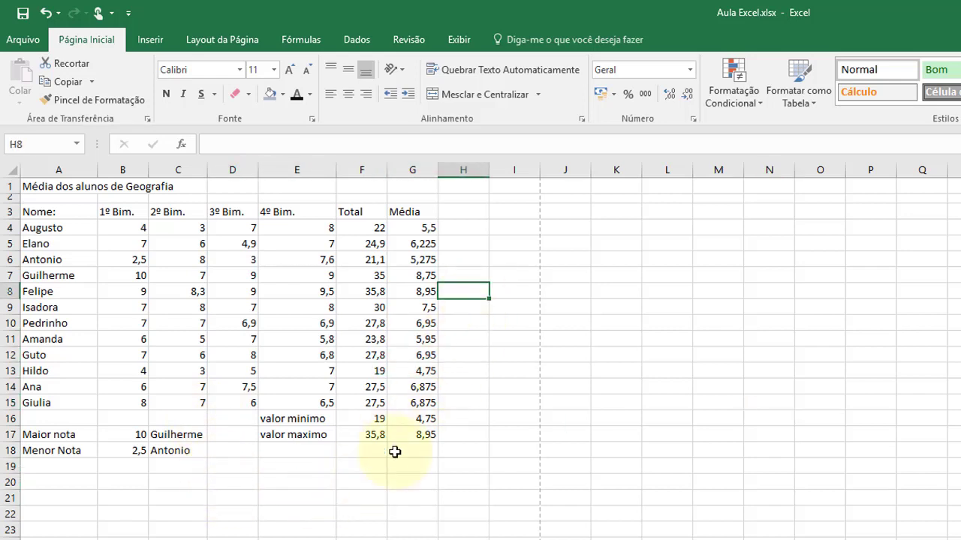
left_click(395, 452)
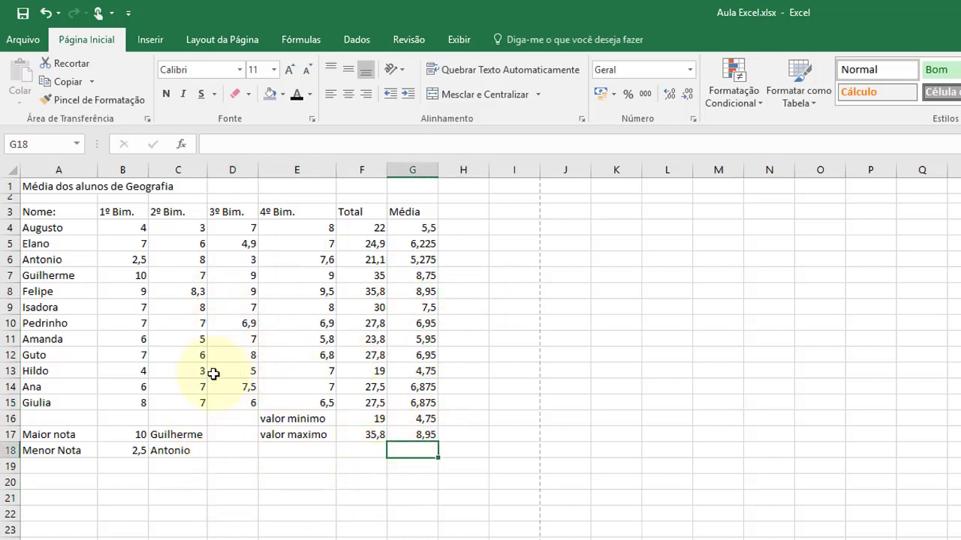